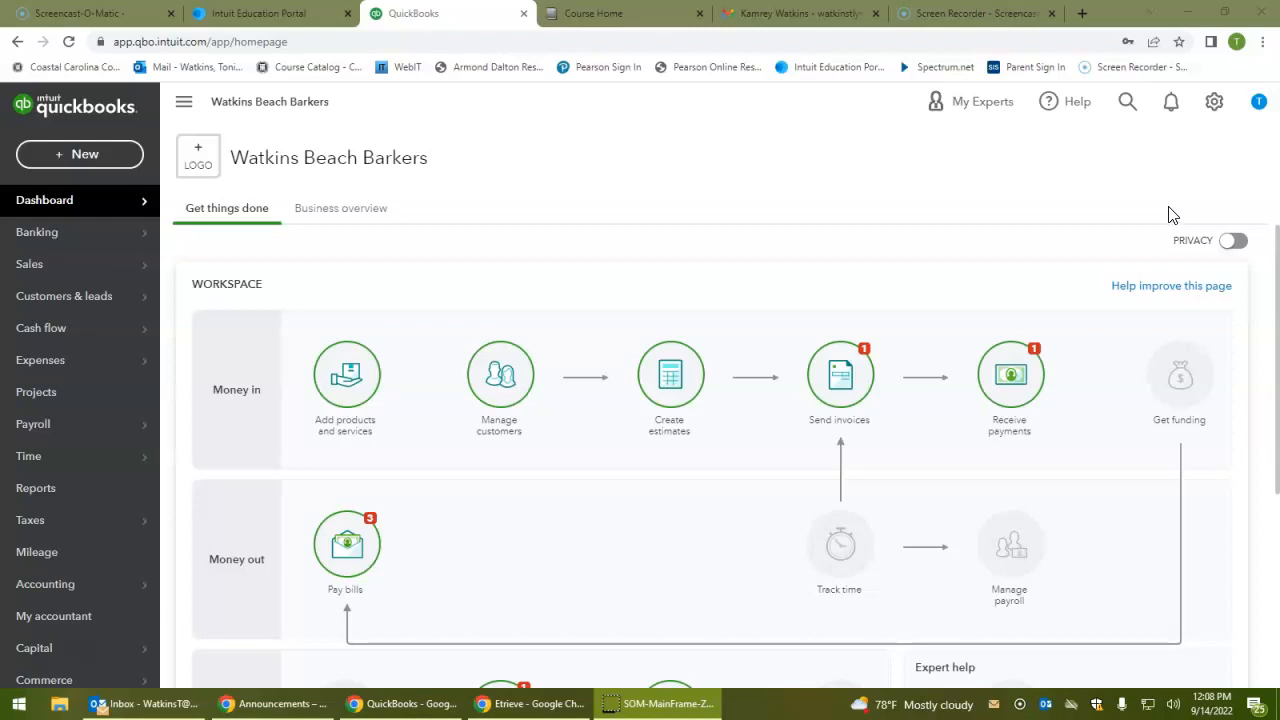
- Create a new invoice and select the existing customer by name
click(62, 157)
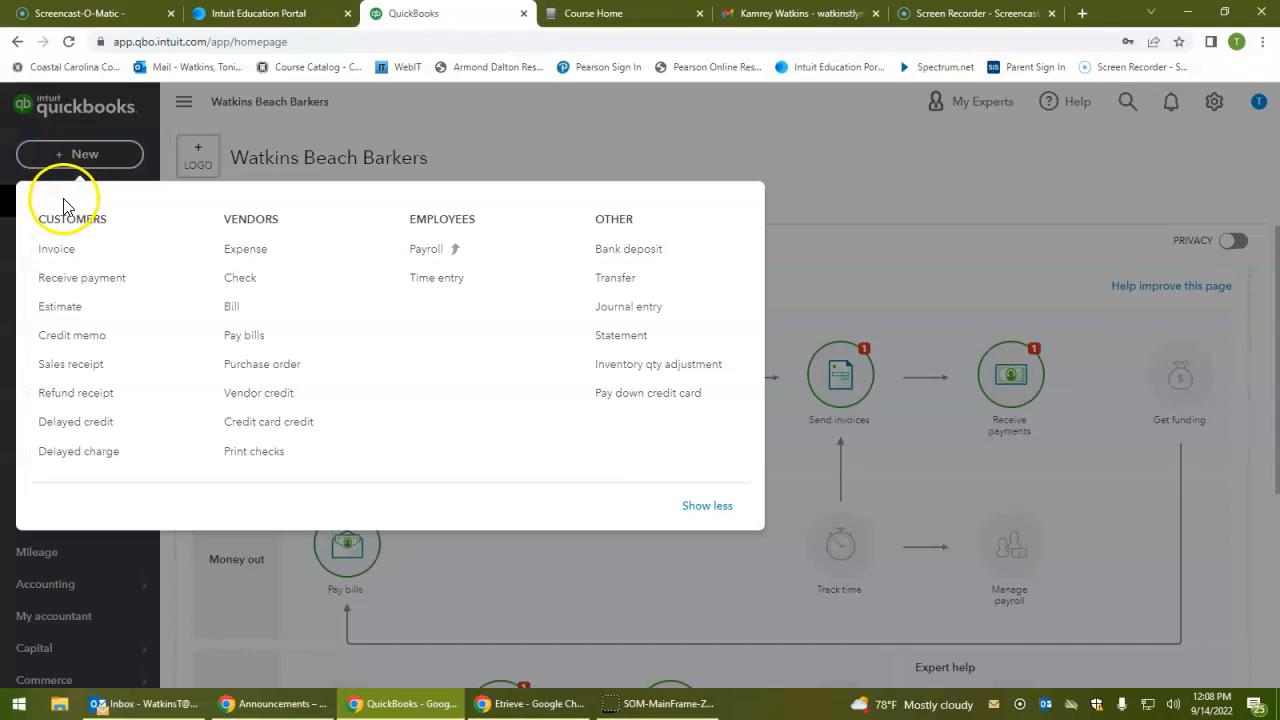
click(60, 250)
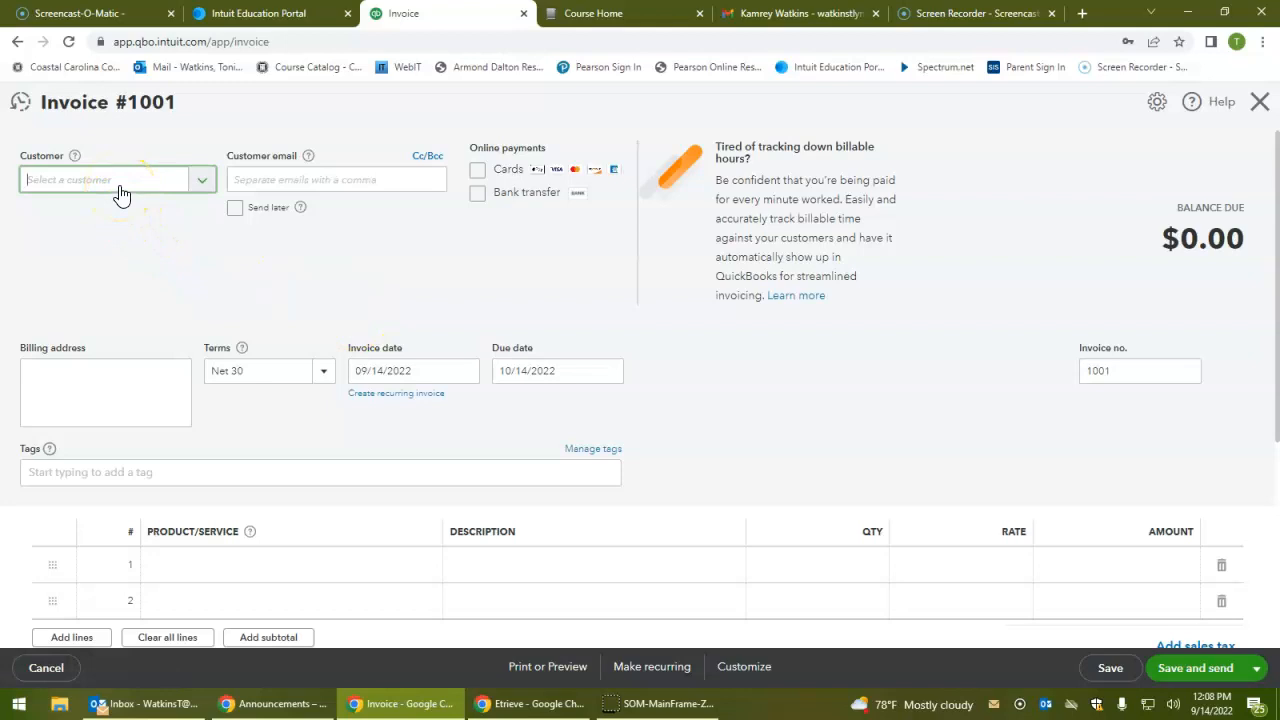
click(120, 193)
text(Glor)
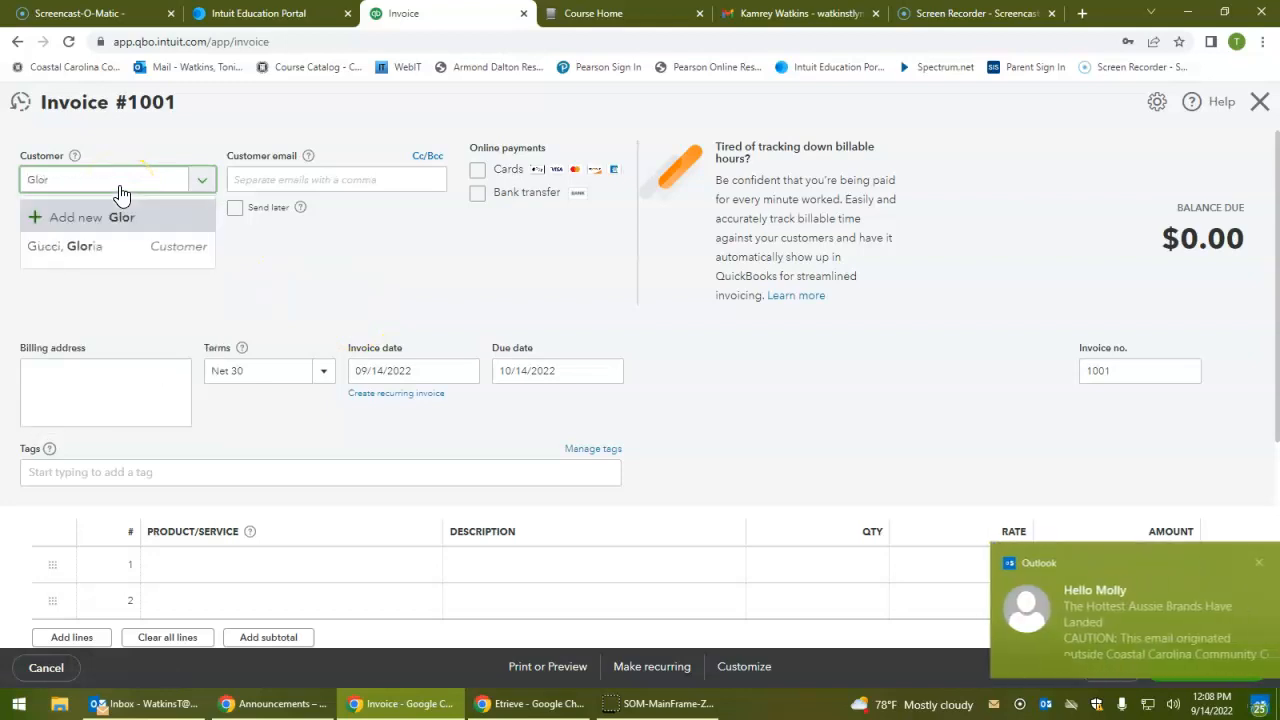
key(Down)
key(Down)
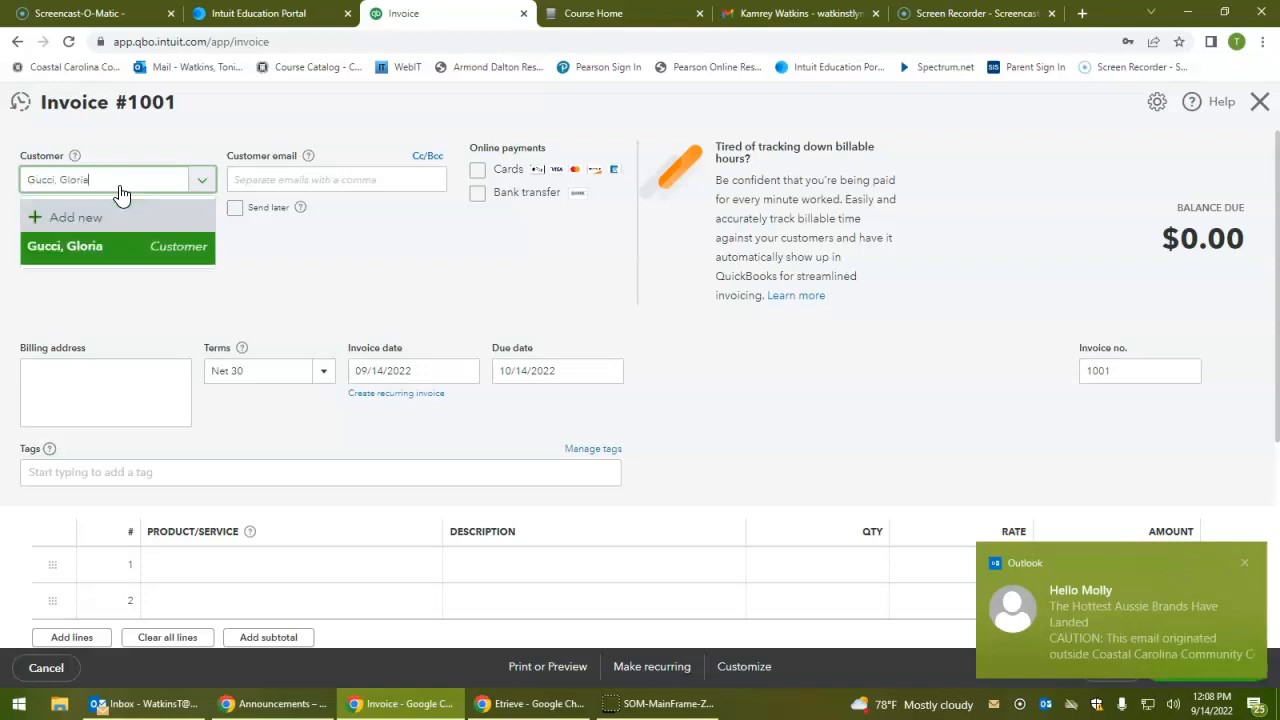
key(Return)
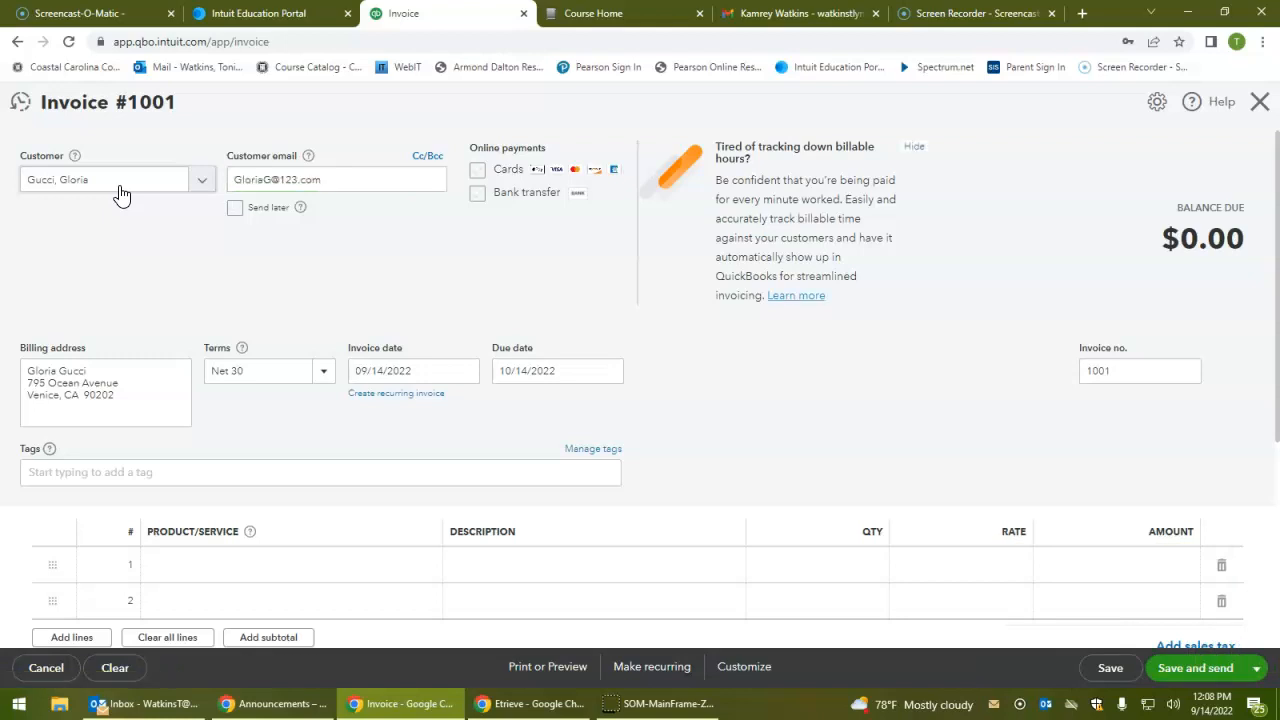
- Set the invoice date to 01/01/2022 and the invoice number to 1029, keeping the Net 30 terms
key(Tab)
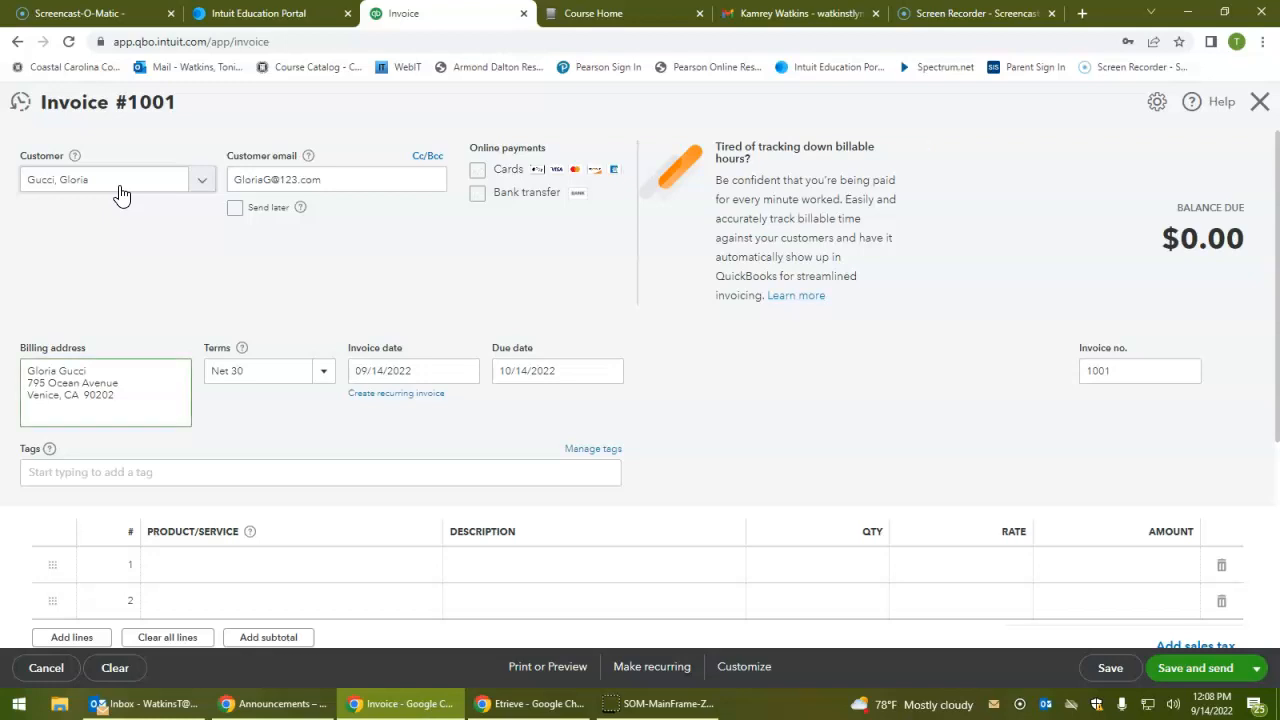
key(Tab)
key(Tab)
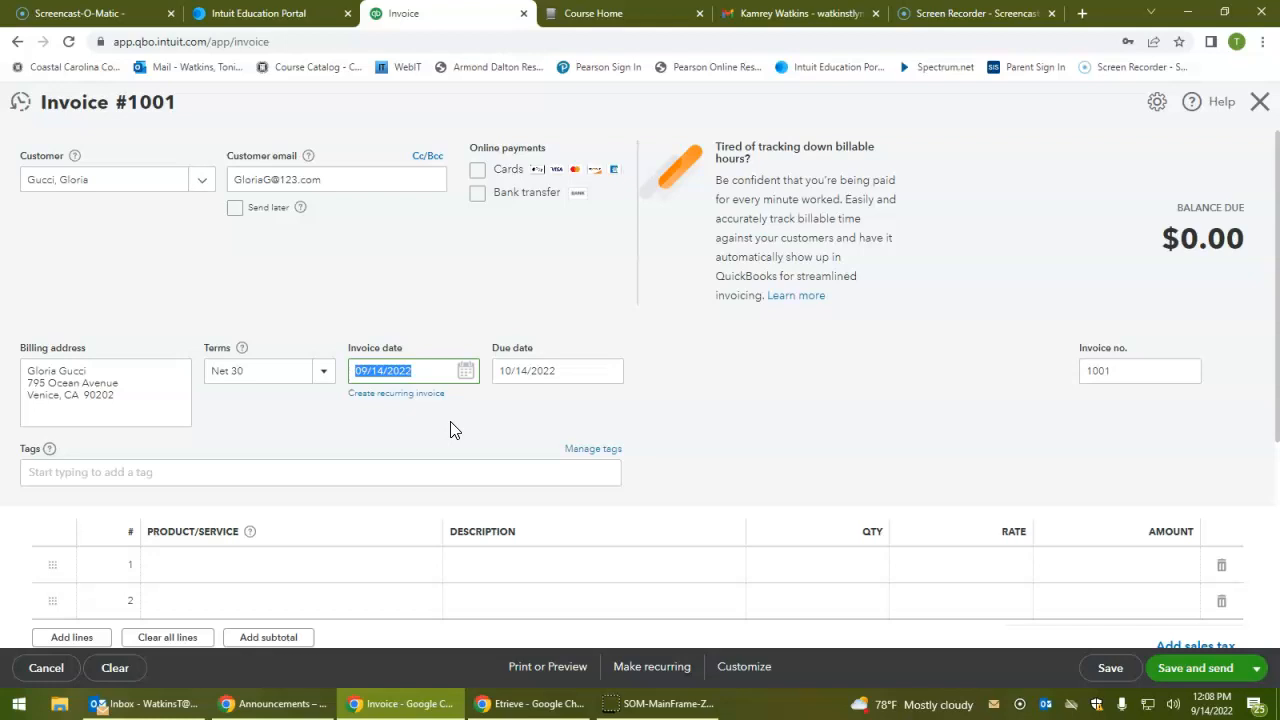
text(010122)
key(Tab)
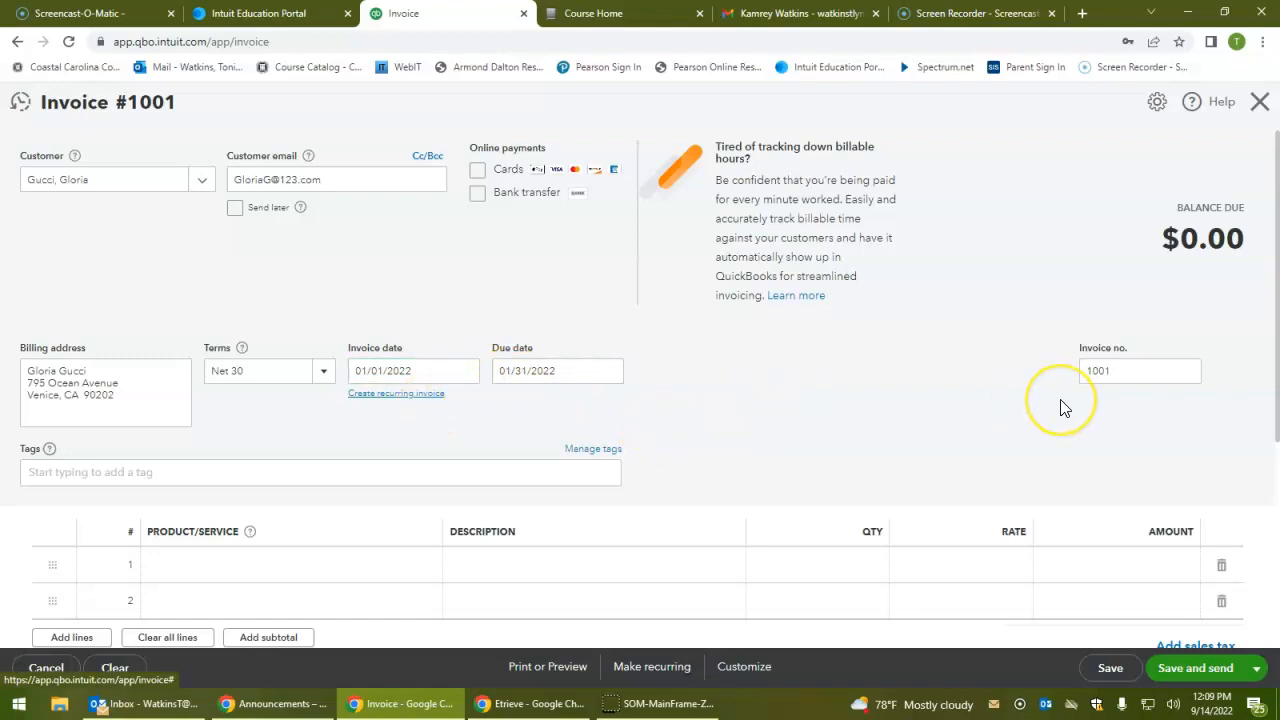
click(1125, 371)
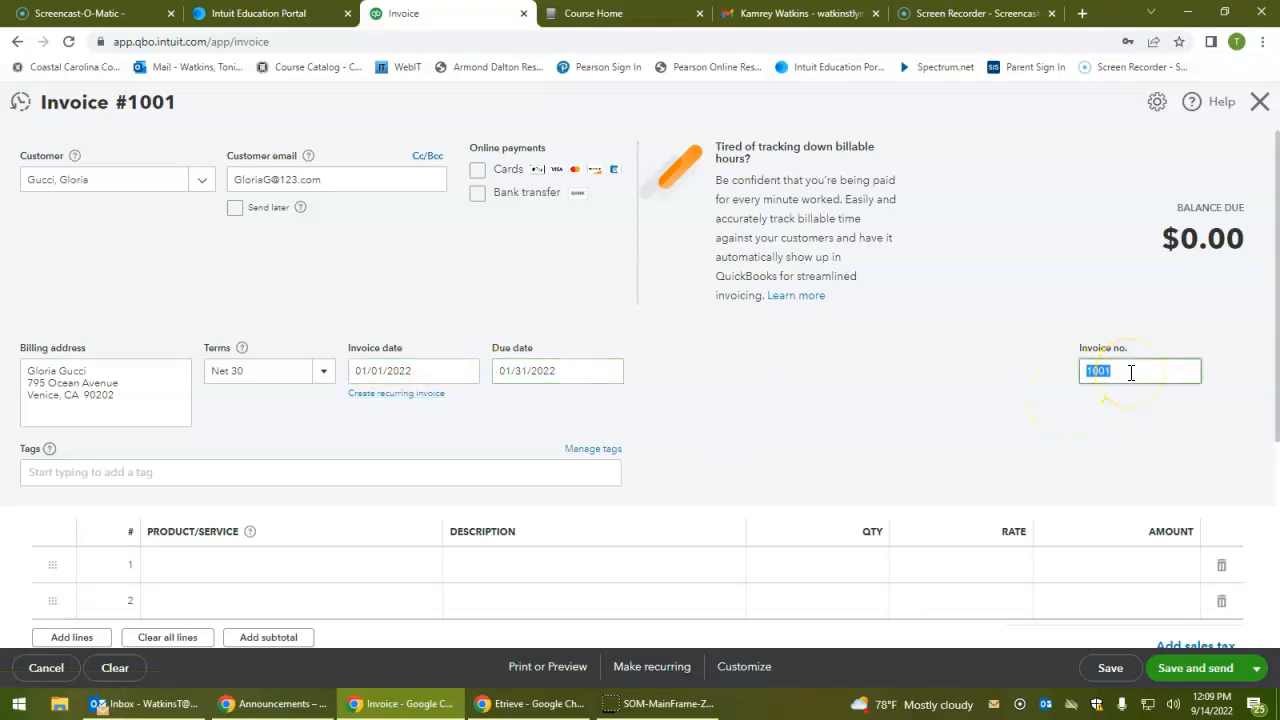
text(1029)
key(Tab)
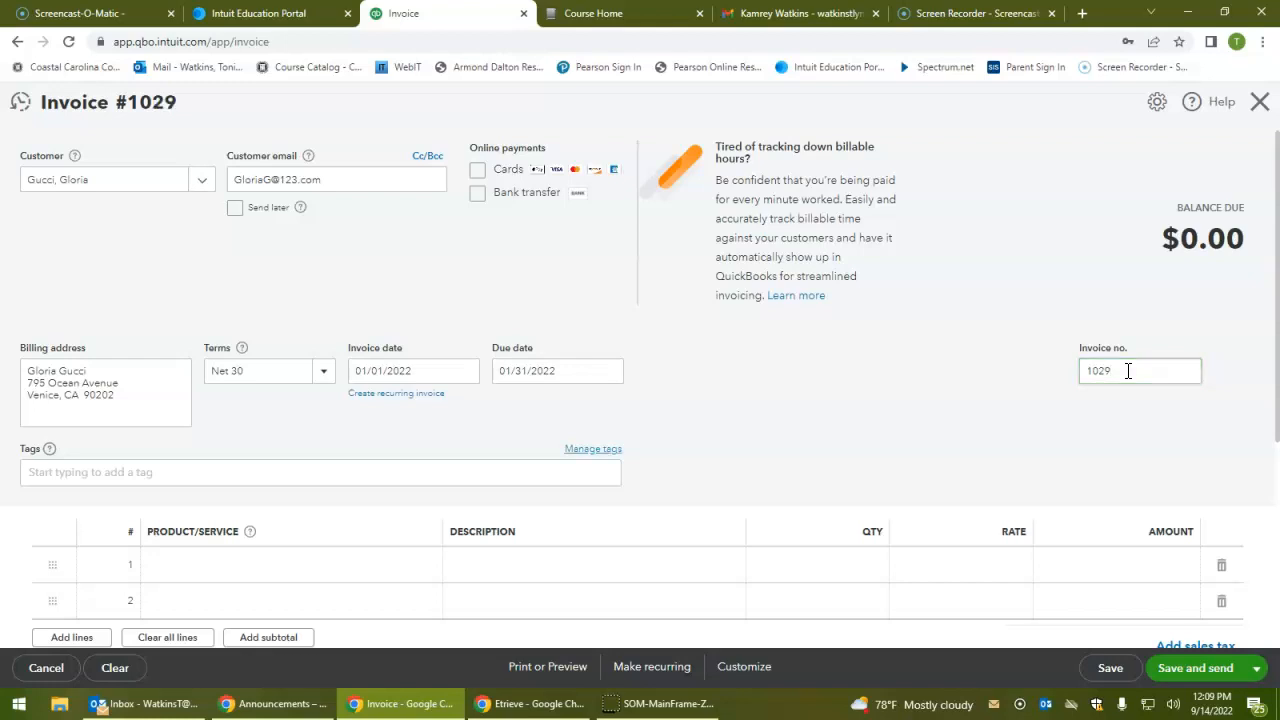
- Add the Day Camp service to the first invoice line with its default quantity and rate
key(Tab)
key(Tab)
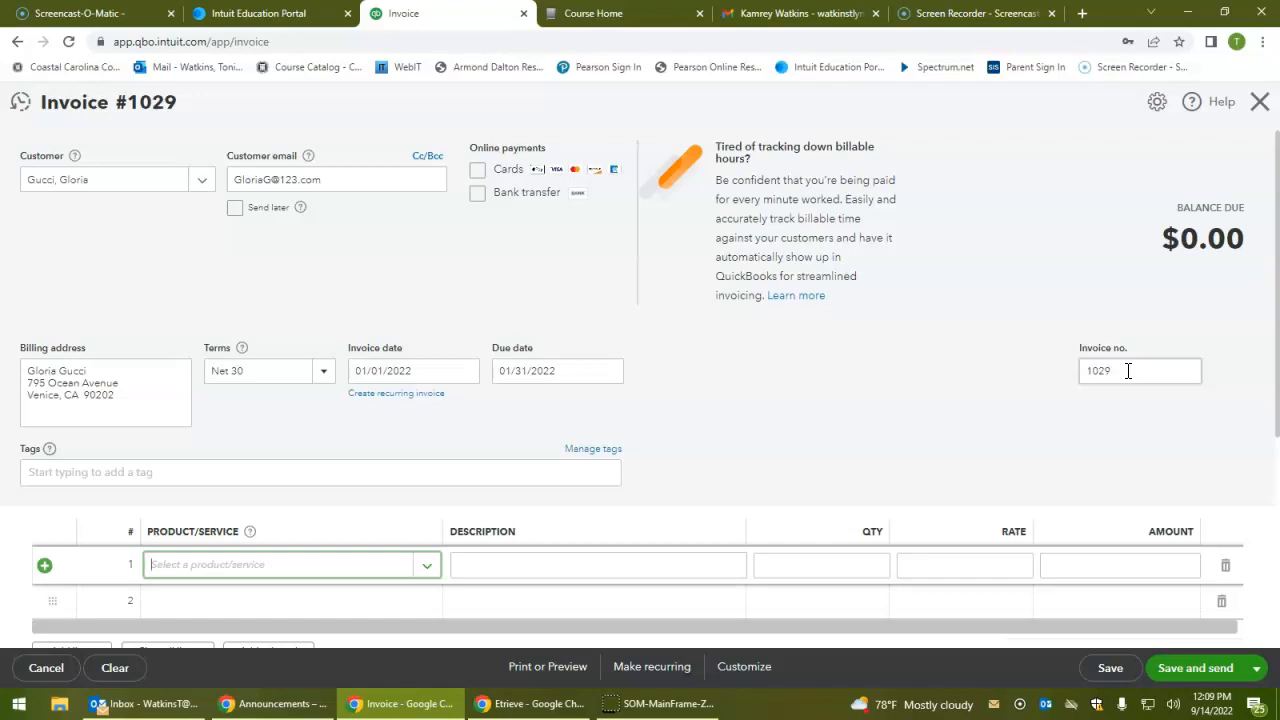
text(day)
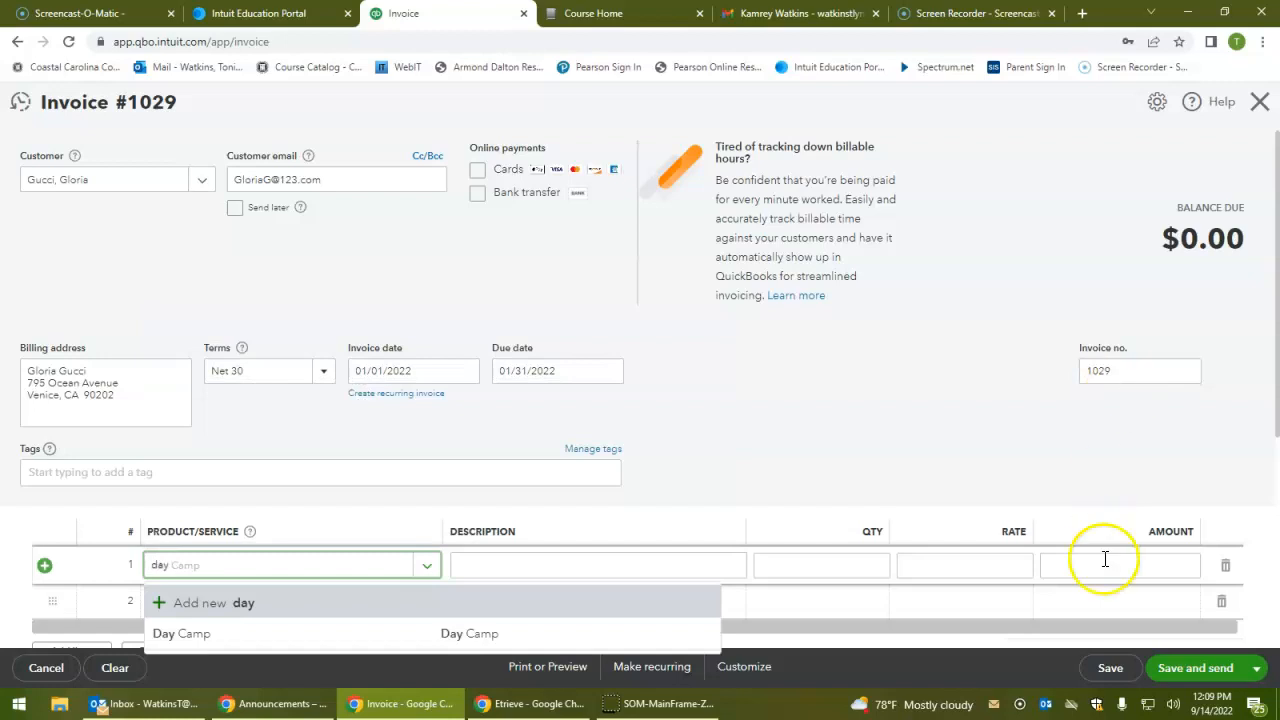
click(428, 568)
click(428, 568)
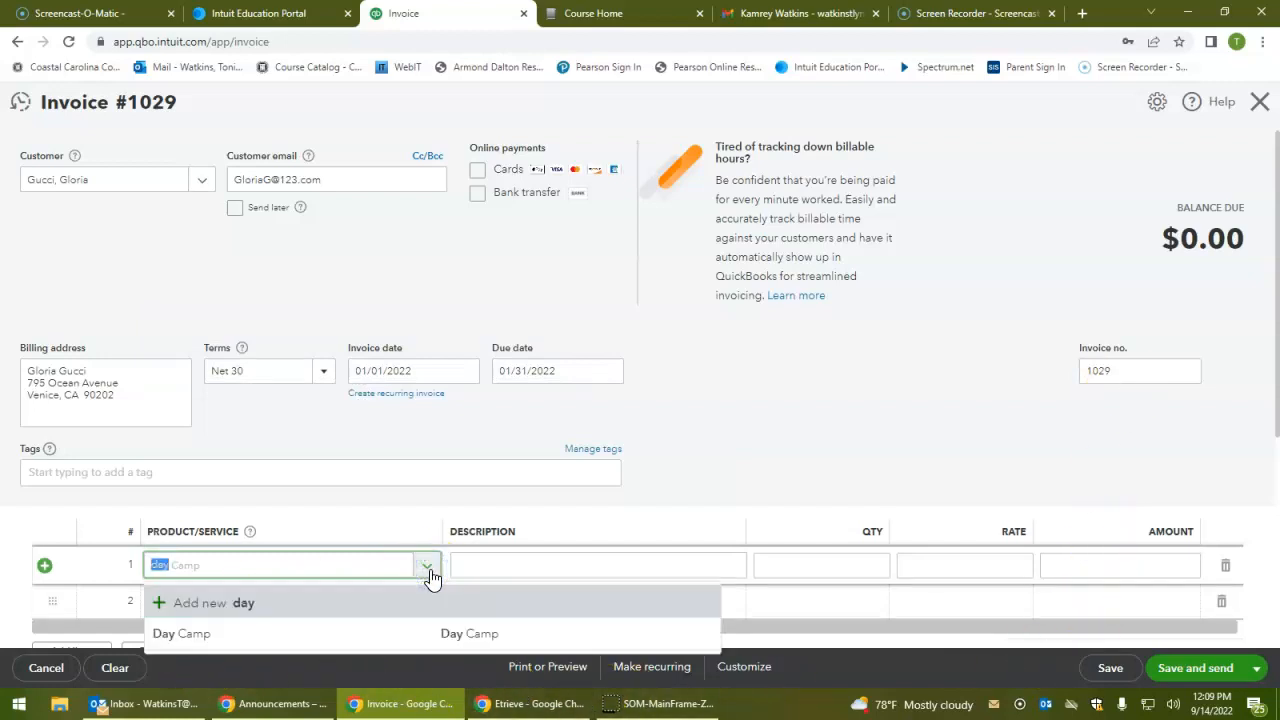
key(BackSpace)
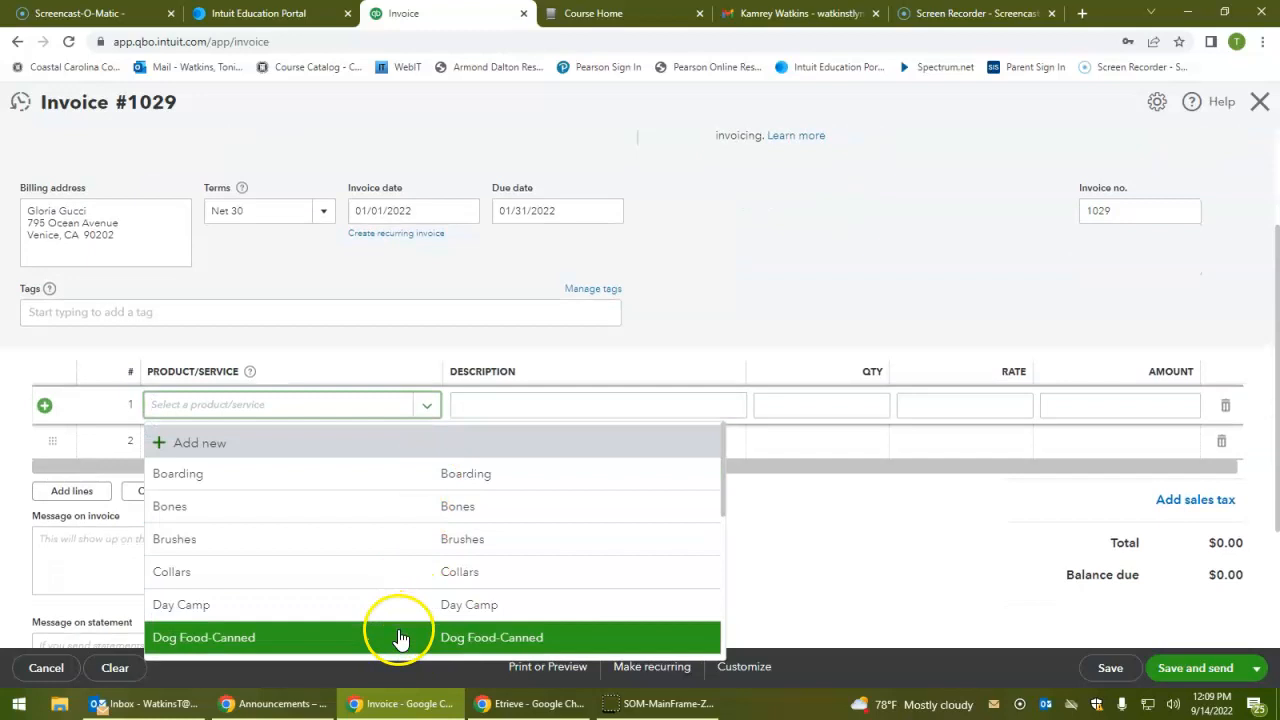
click(400, 606)
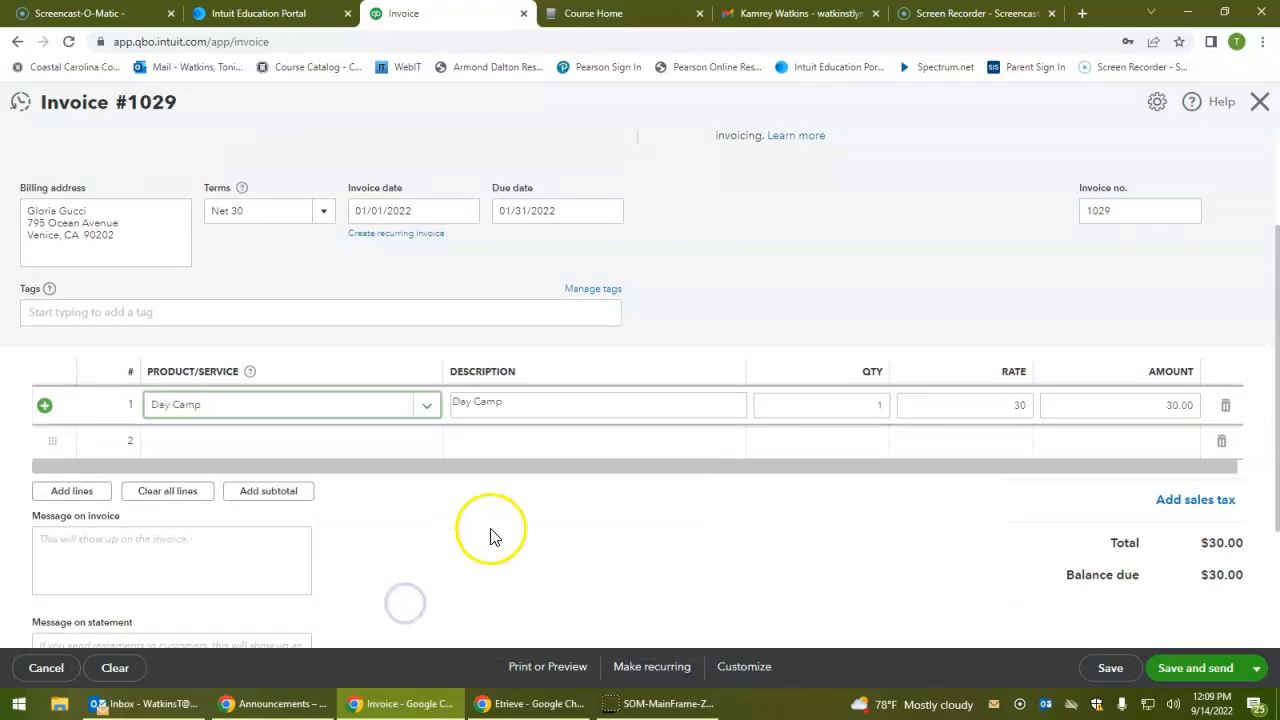
key(Tab)
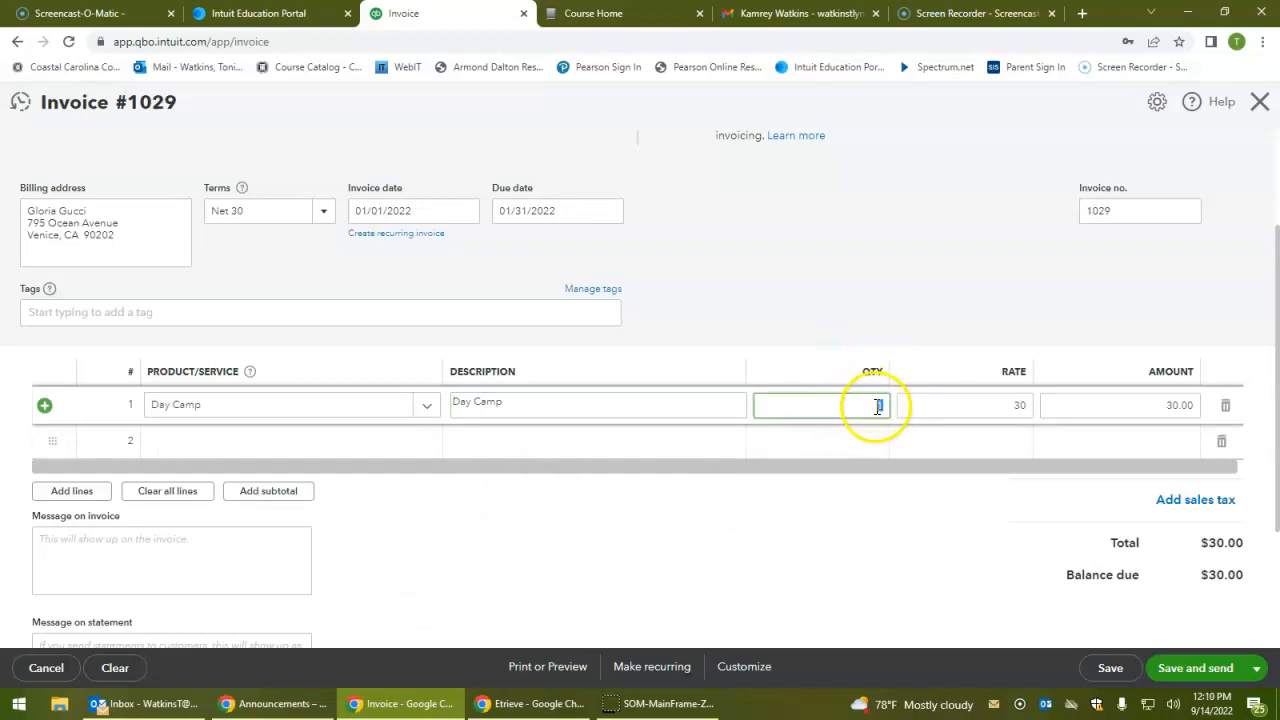
key(Tab)
key(Tab)
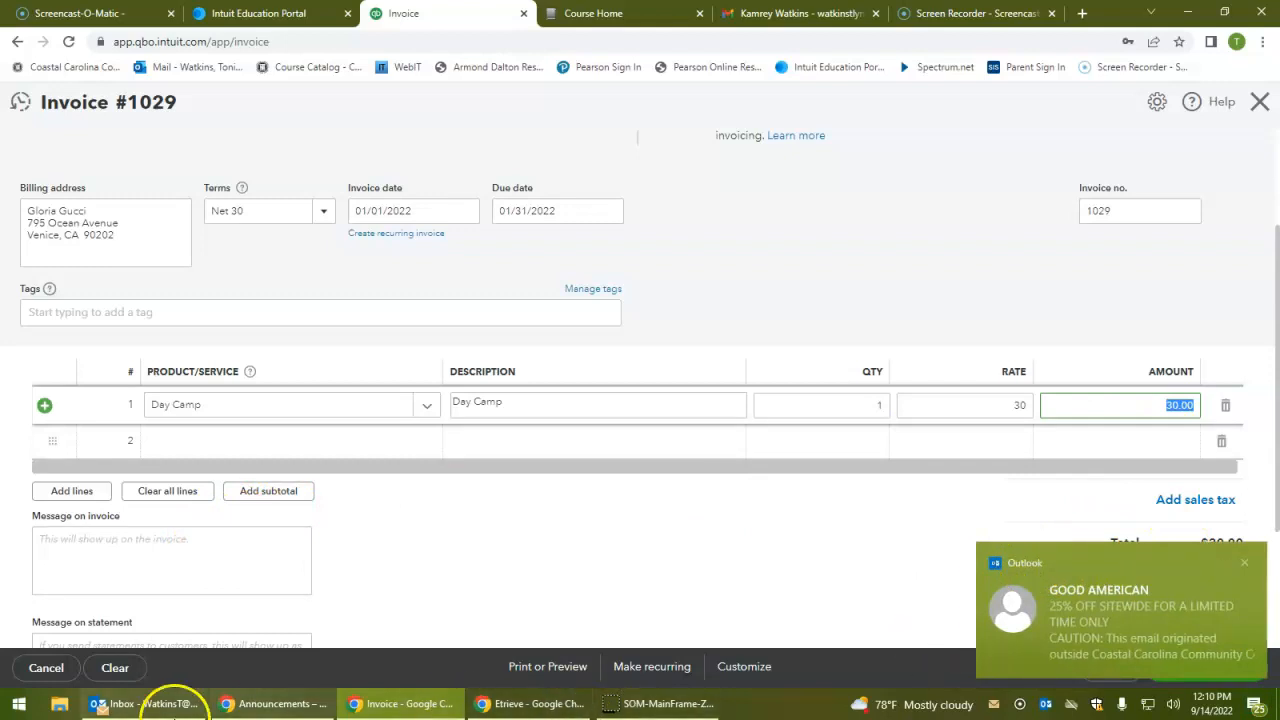
- Enter the invoice message "Thank you for your business!", then save the invoice and start a new one
click(272, 545)
text(Thank you for you)
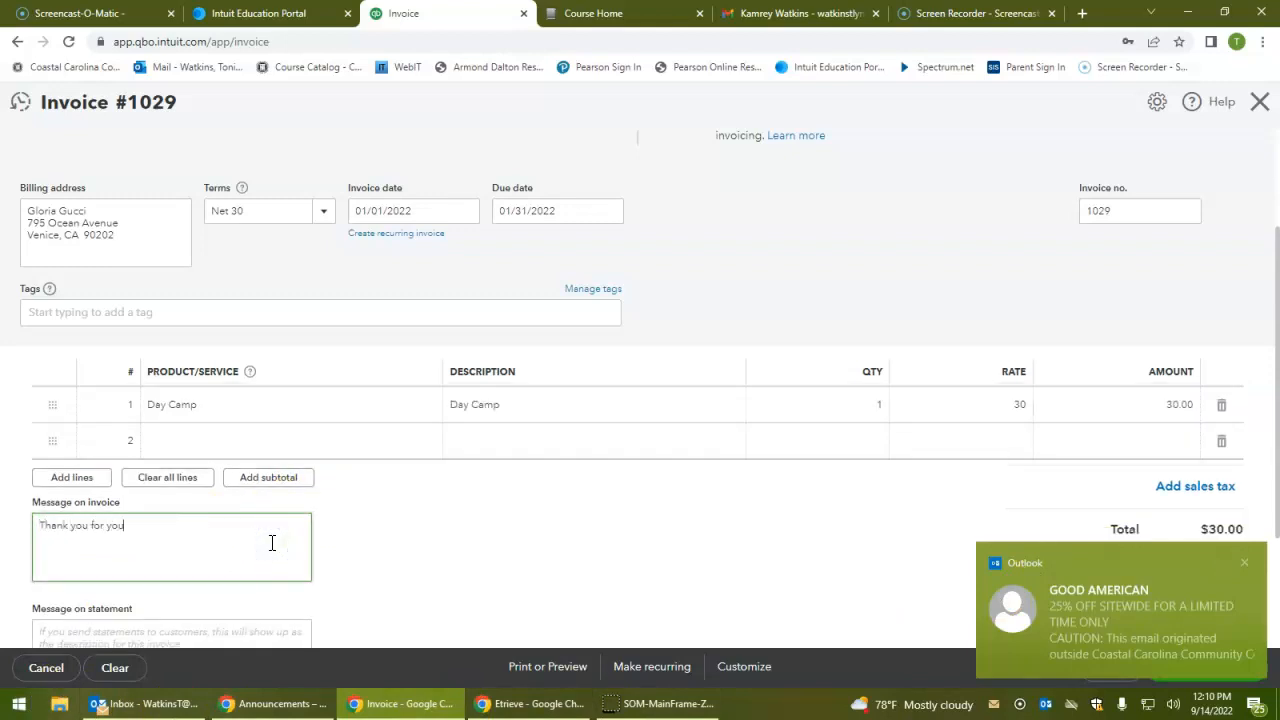
text(r business!)
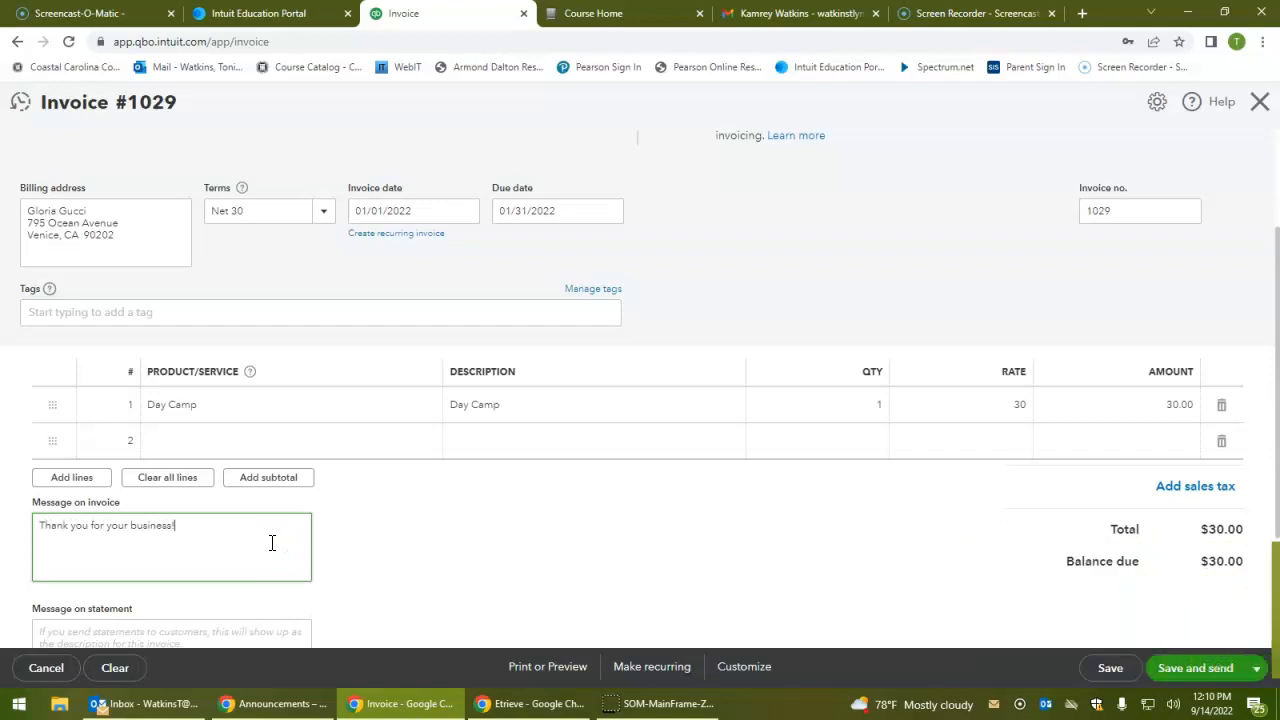
click(1256, 668)
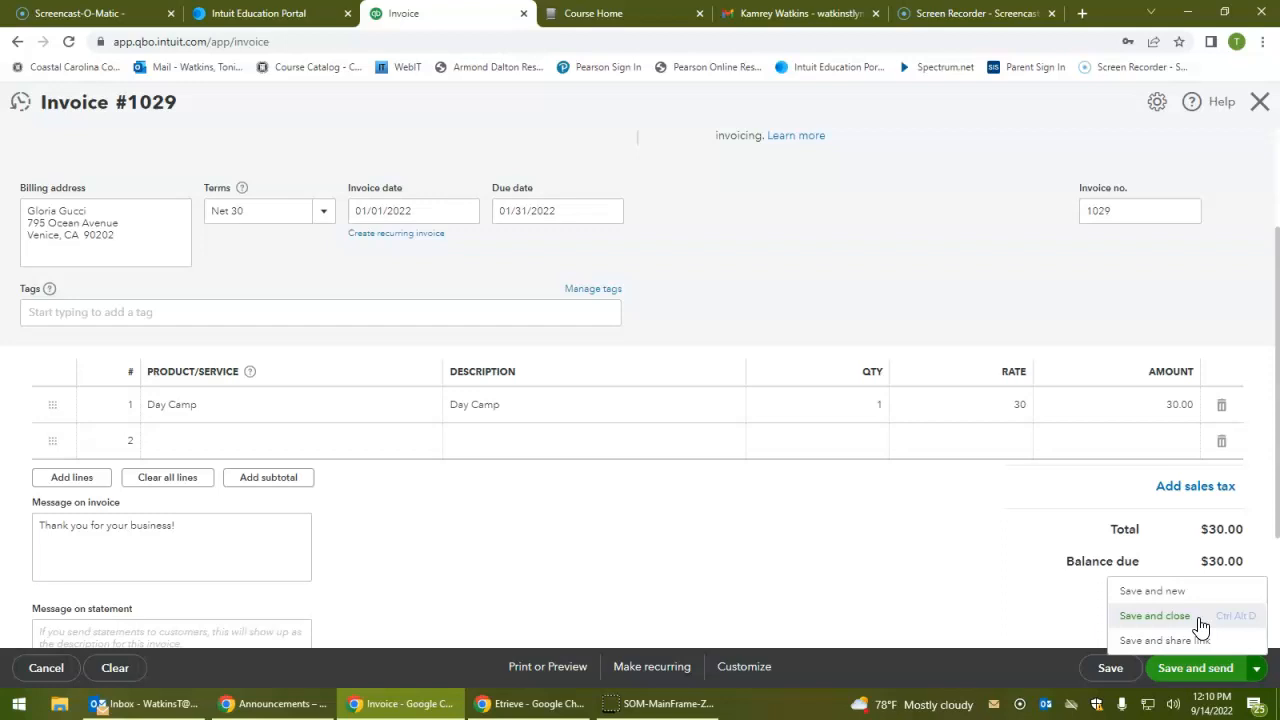
click(1205, 601)
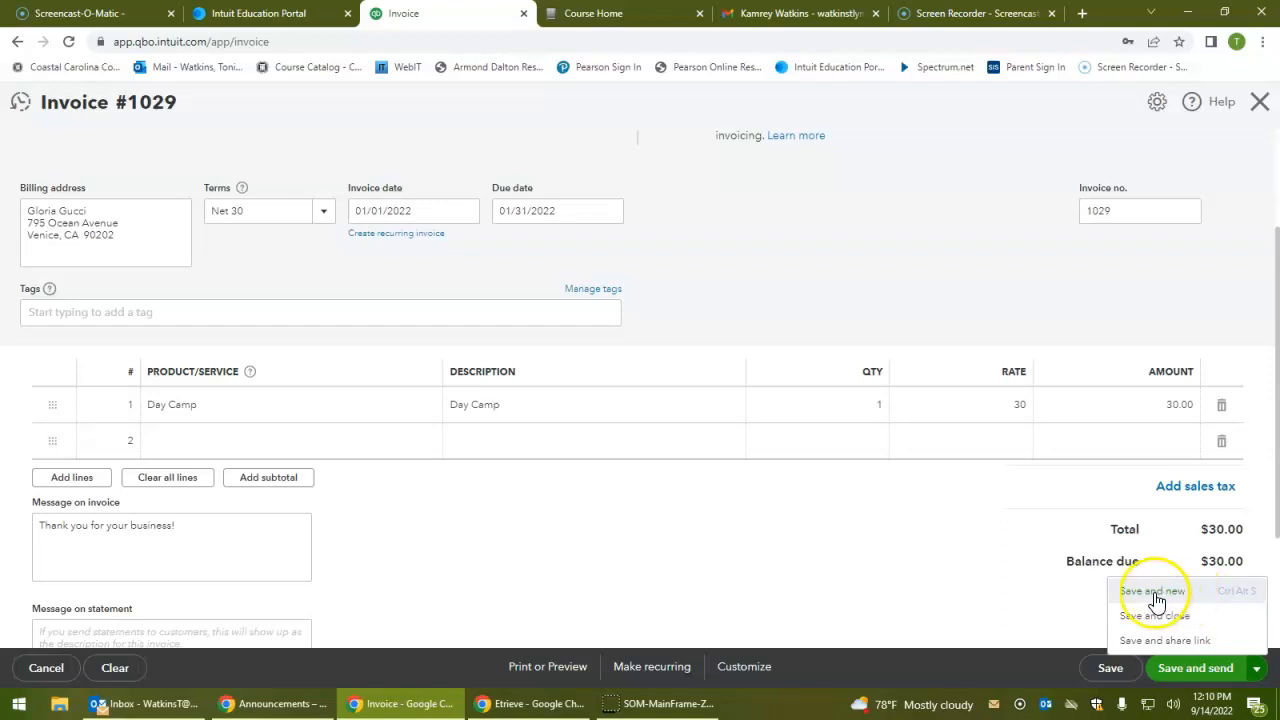
click(1158, 593)
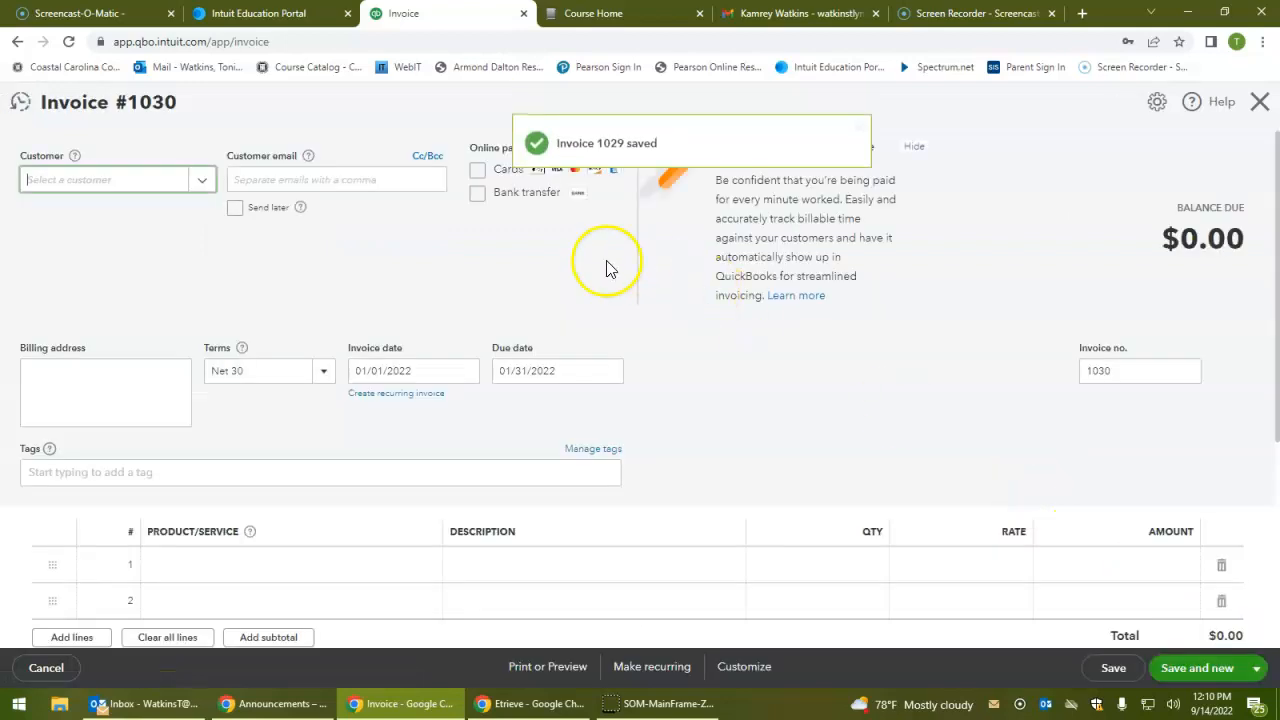
- Select the second customer by name on the new invoice, keeping the preset terms, date and invoice number
click(90, 182)
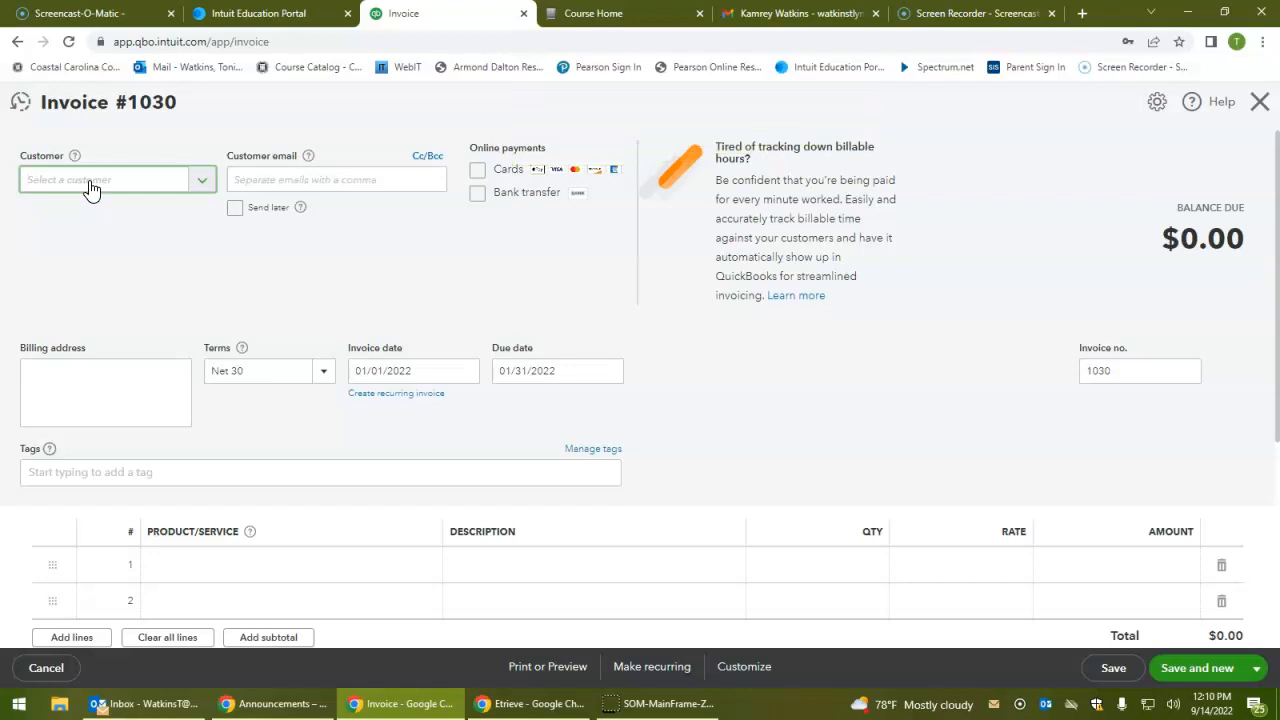
text(Pam)
key(Down)
key(Return)
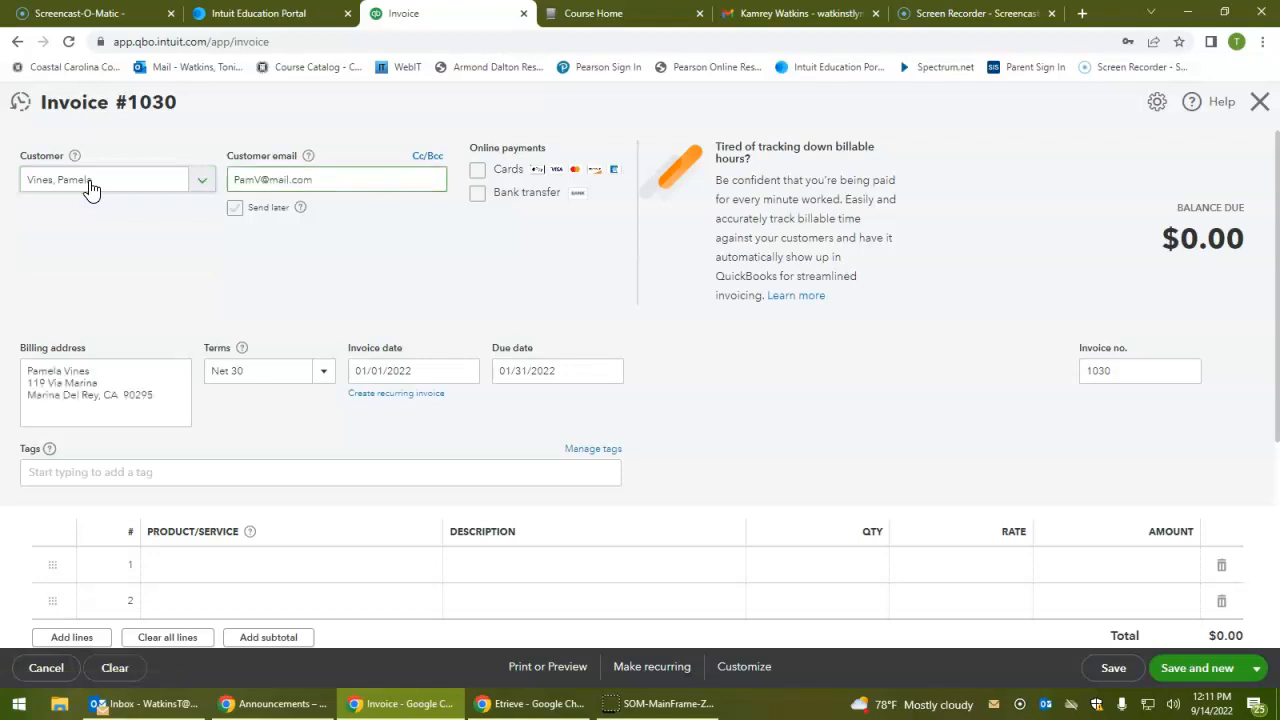
key(Tab)
key(Tab)
key(Tab)
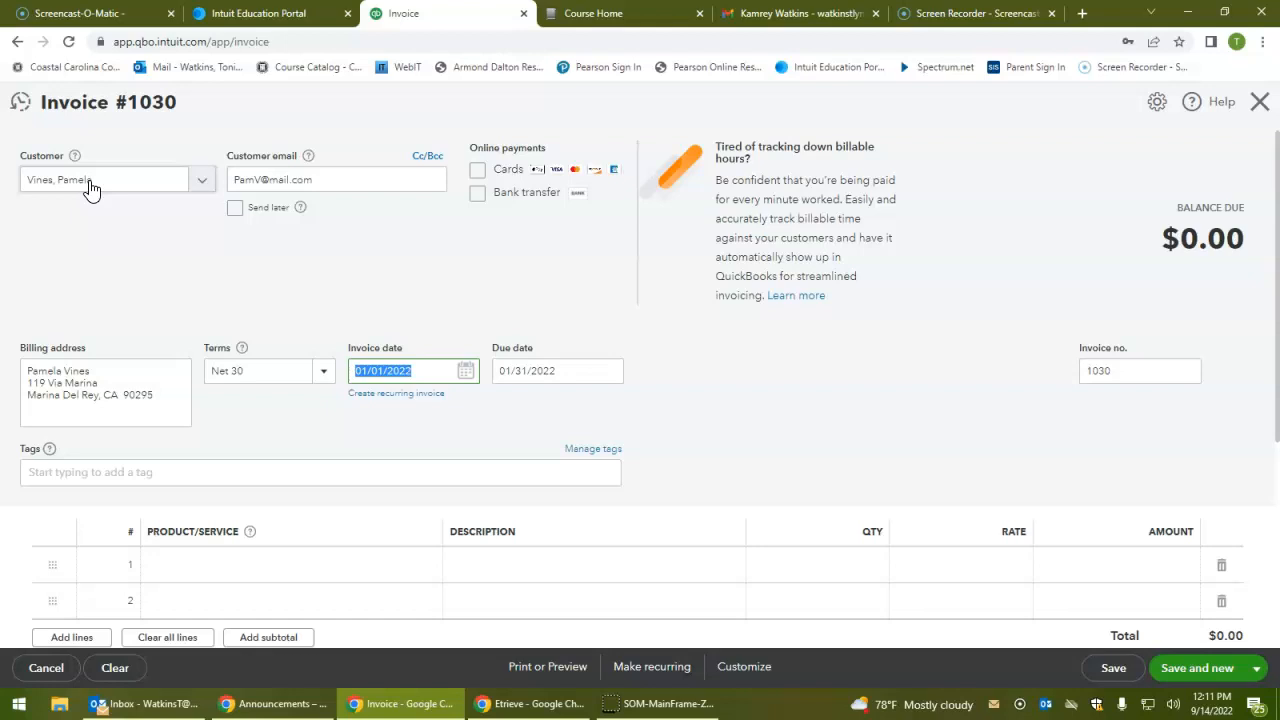
key(Tab)
key(Tab)
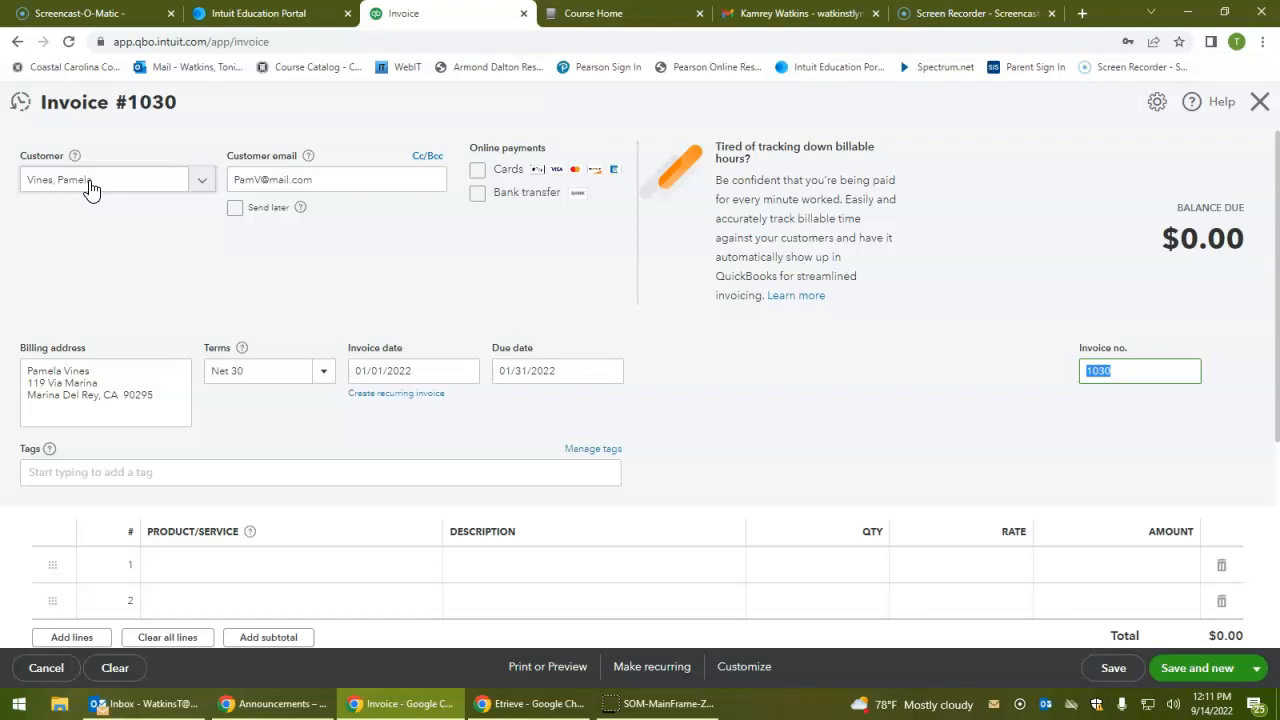
- Add Training 3 (Ten One-Hour Sessions) to the first invoice line with its default quantity and rate
key(Tab)
key(Tab)
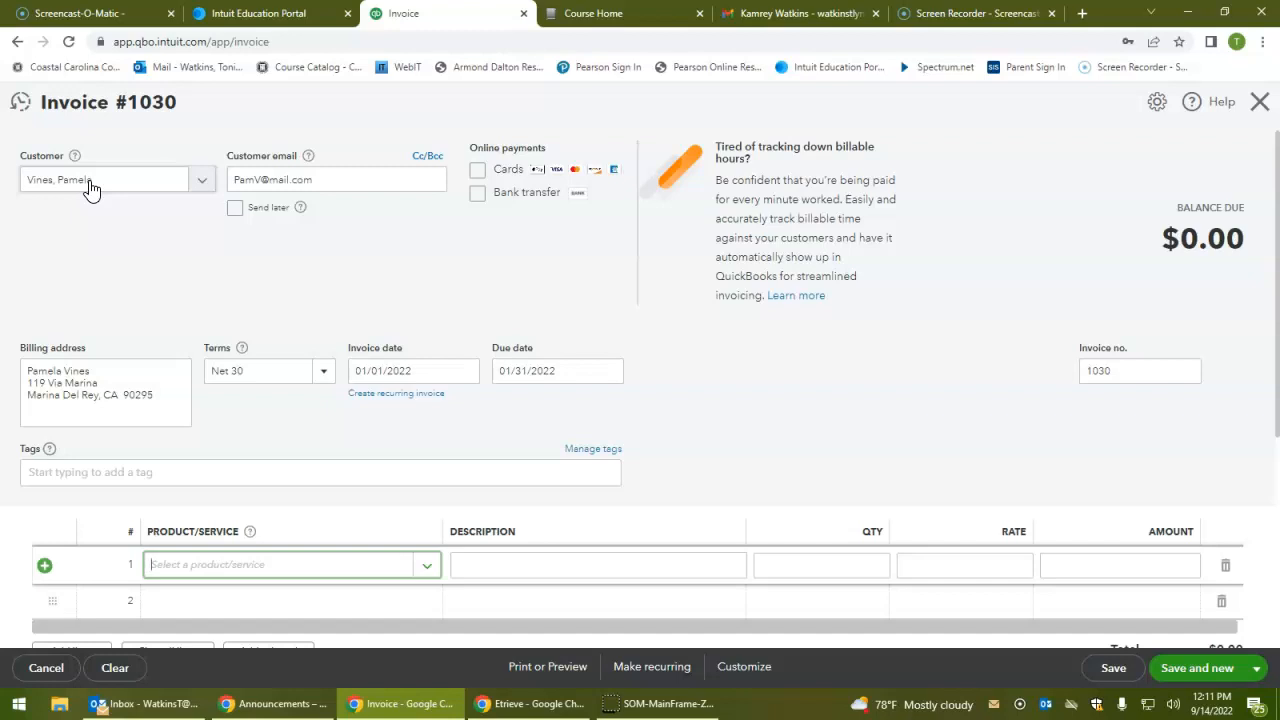
text(tra)
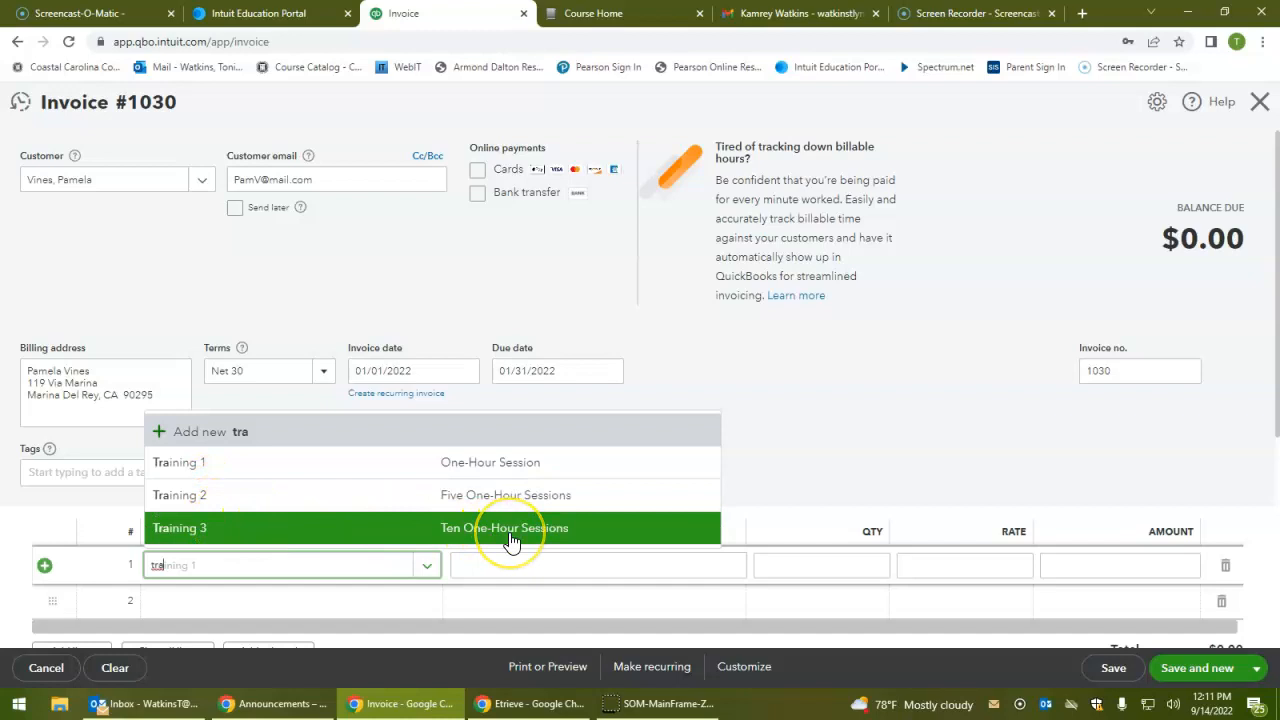
click(435, 541)
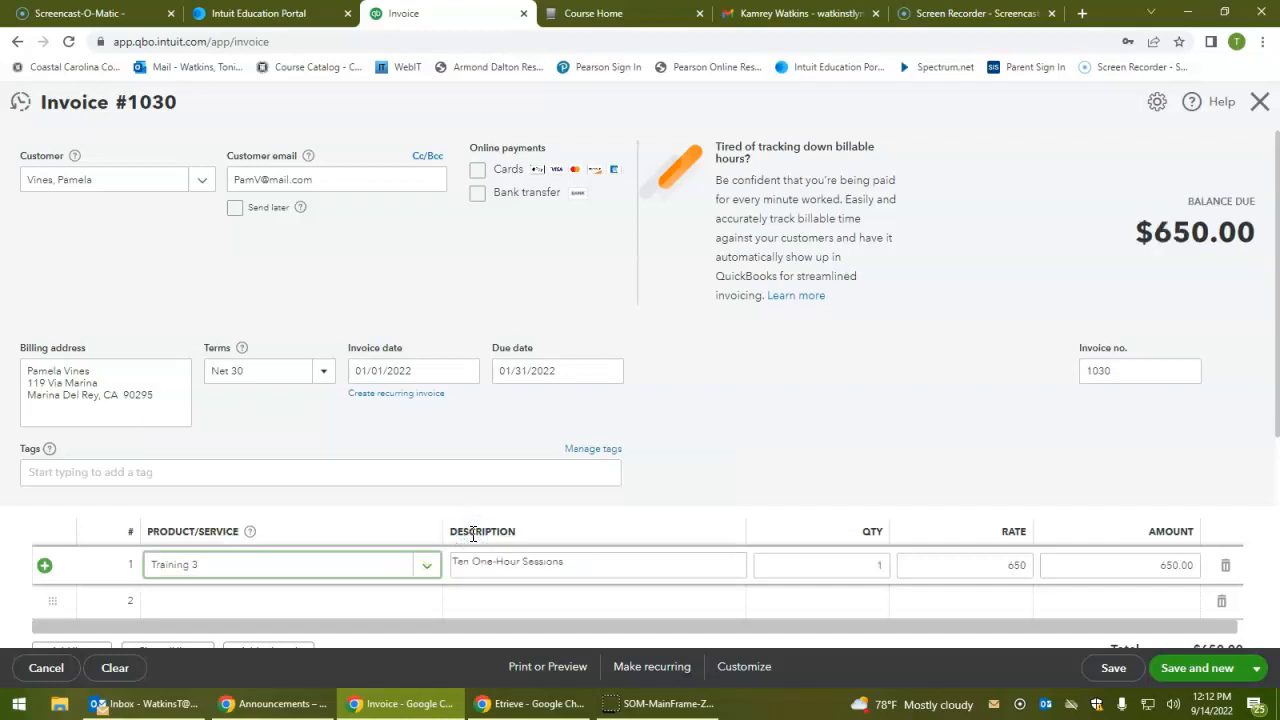
click(532, 564)
key(Tab)
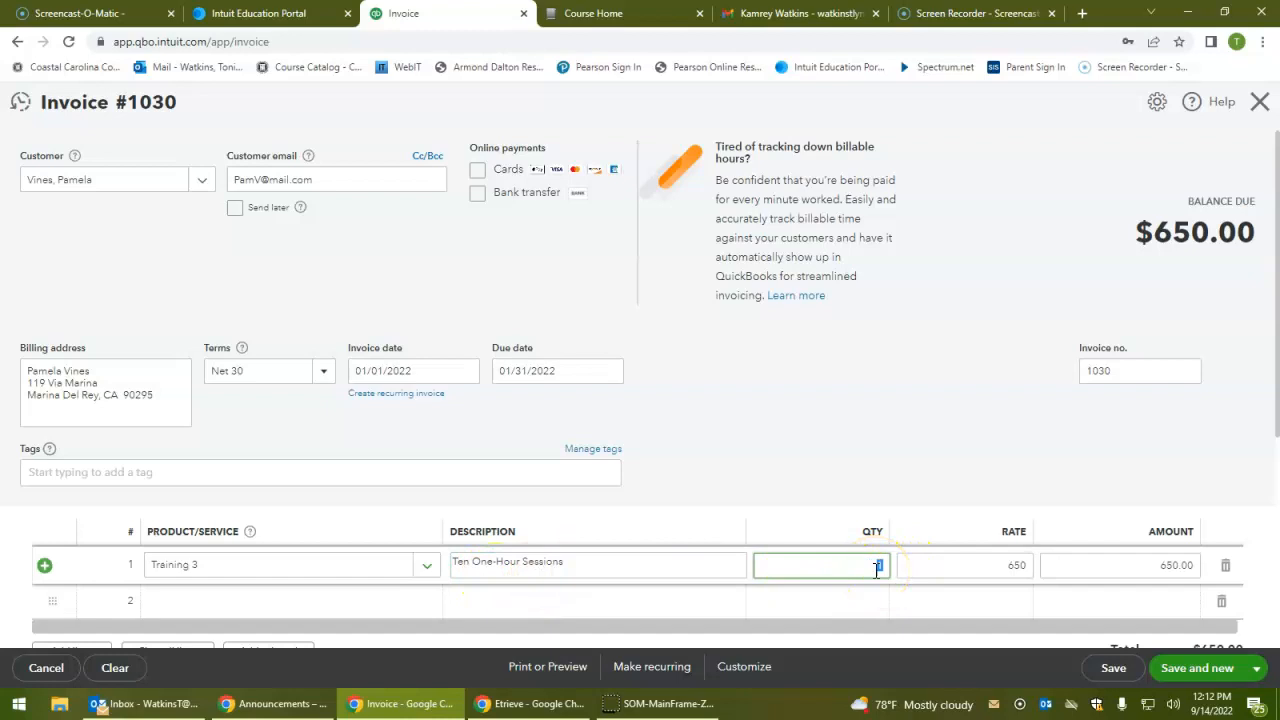
key(Tab)
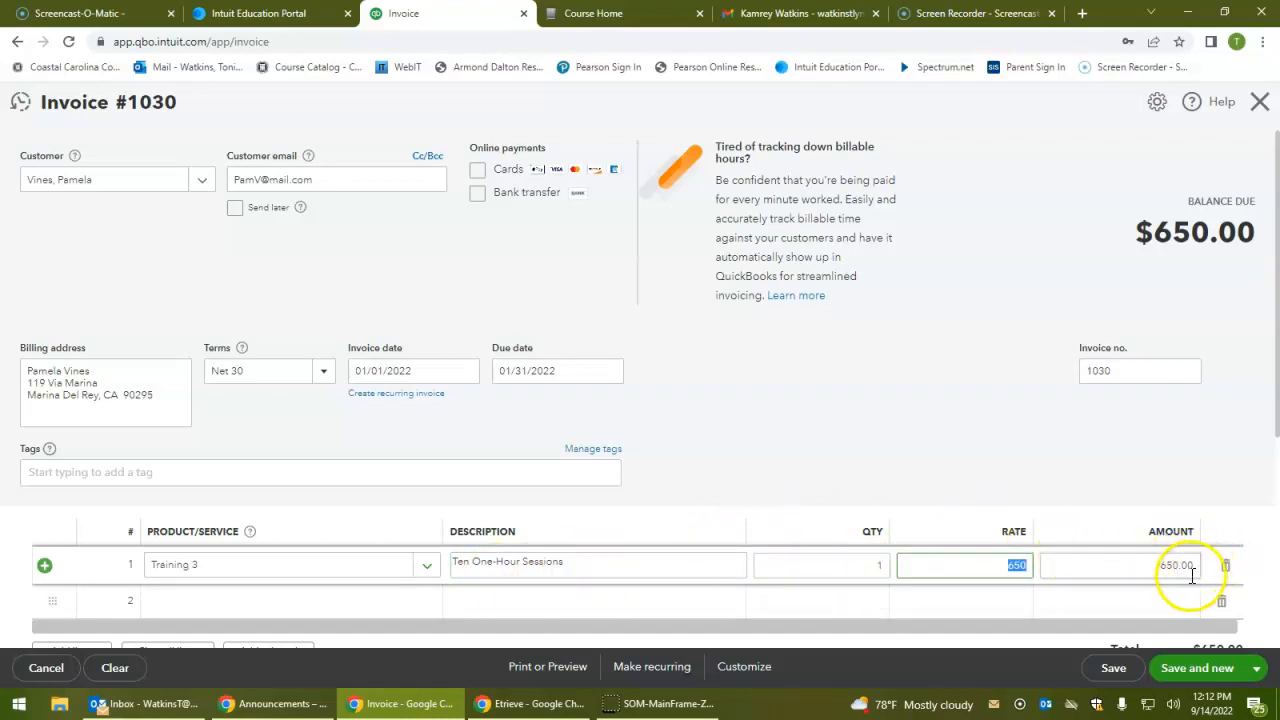
- Review the training invoice, then save it and start another new invoice
scroll(800, 455, down, 1)
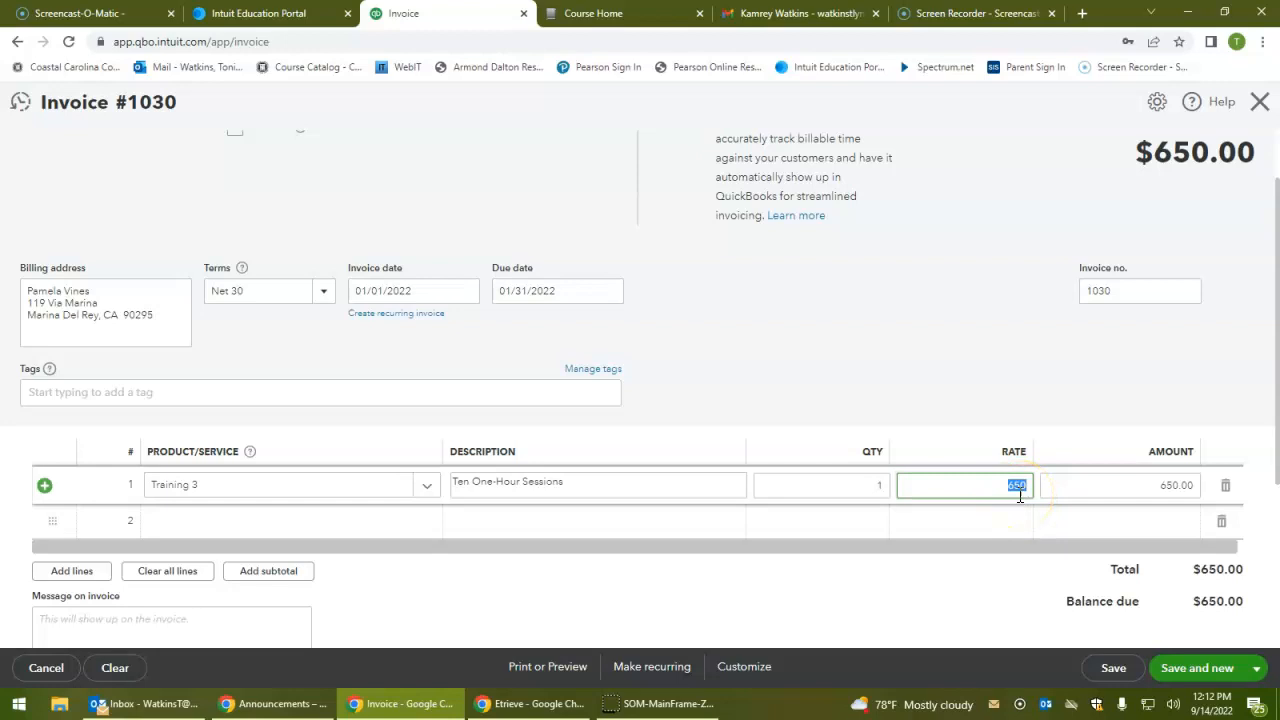
scroll(1000, 400, up, 1)
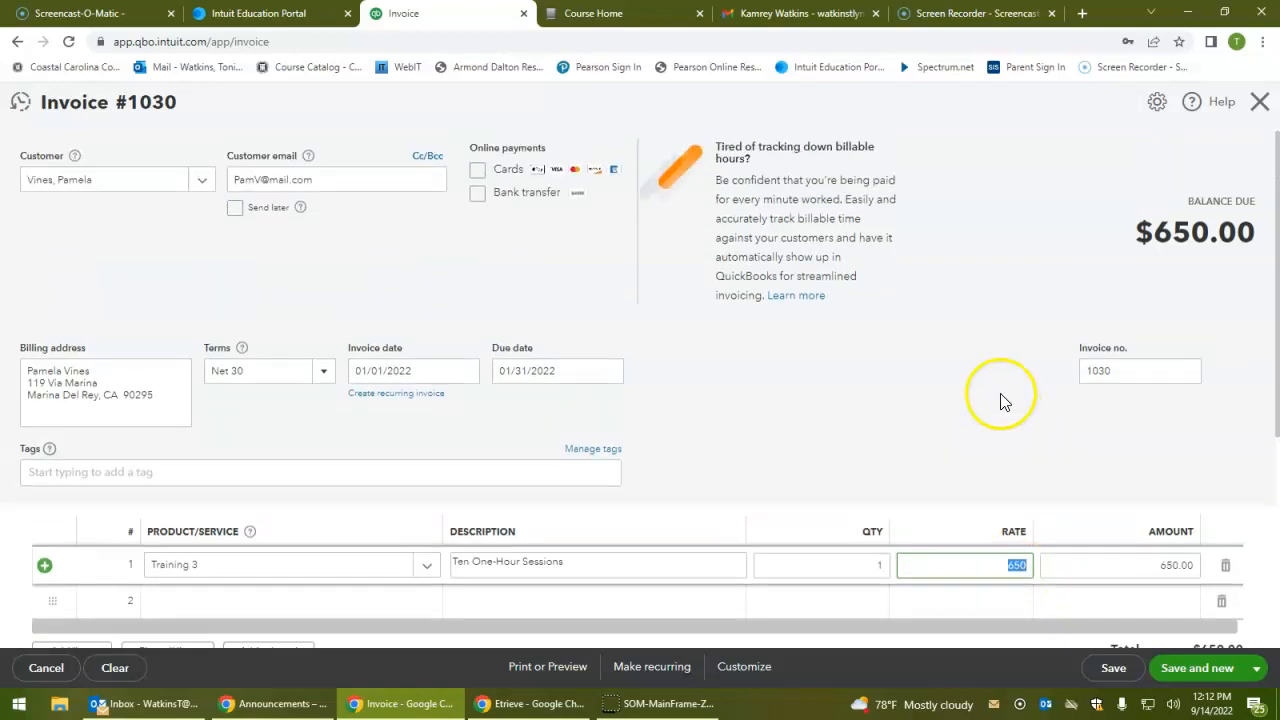
scroll(1020, 420, down, 2)
click(1184, 664)
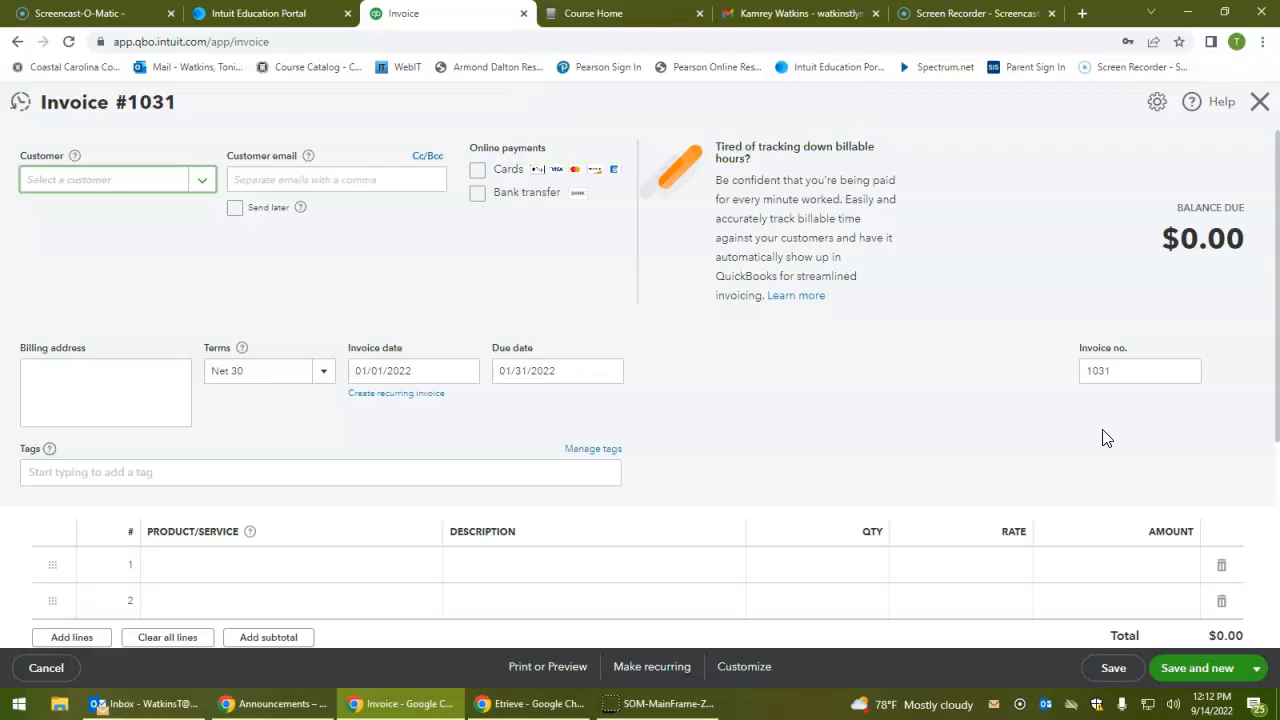
- Select the third customer by name on the new blank invoice
text(fr)
key(BackSpace)
key(BackSpace)
text(eri)
key(Down)
key(Return)
key(Tab)
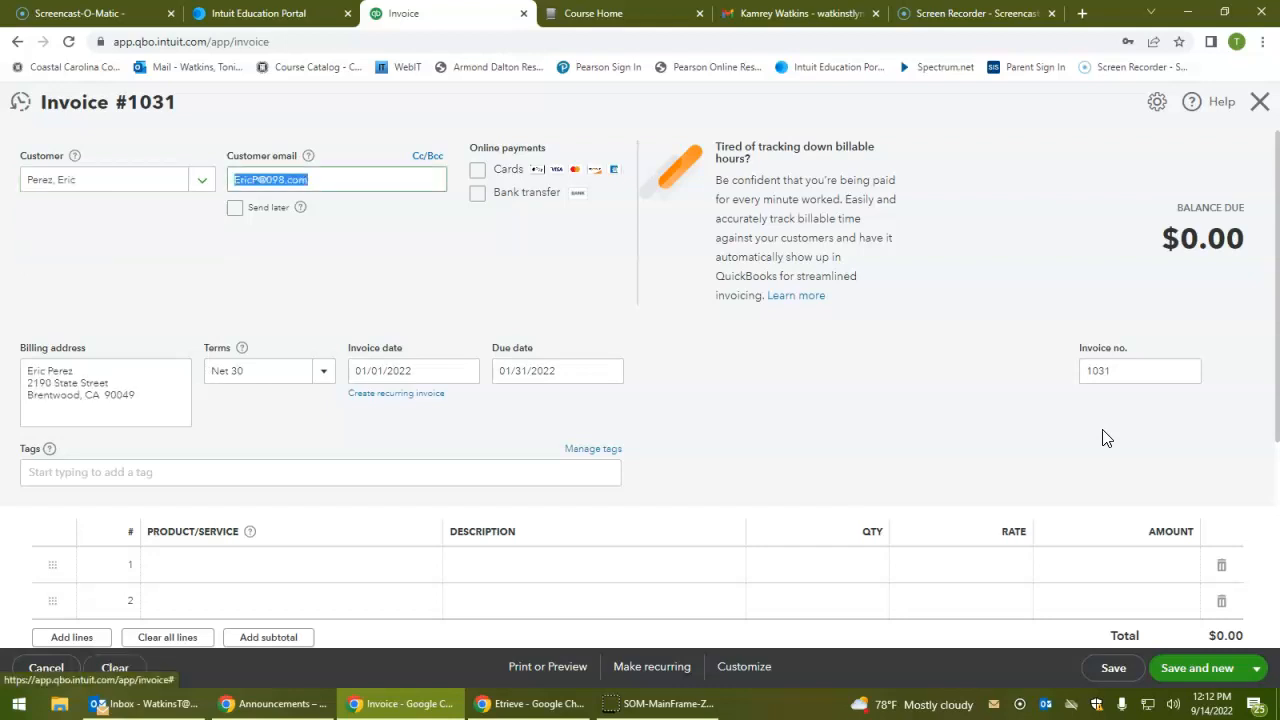
- Keep the preset terms, dates and invoice number, and add Boarding with quantity 3 to the first invoice line
key(Tab)
key(Tab)
key(Tab)
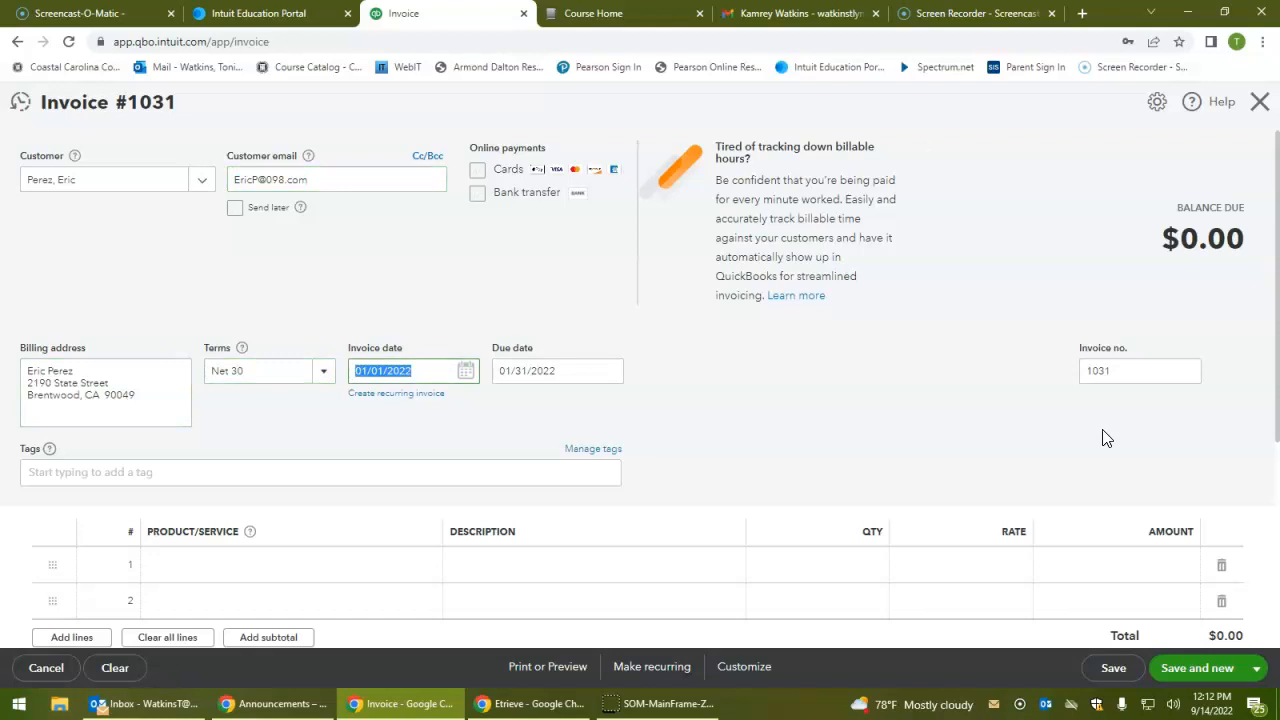
key(Tab)
key(Tab)
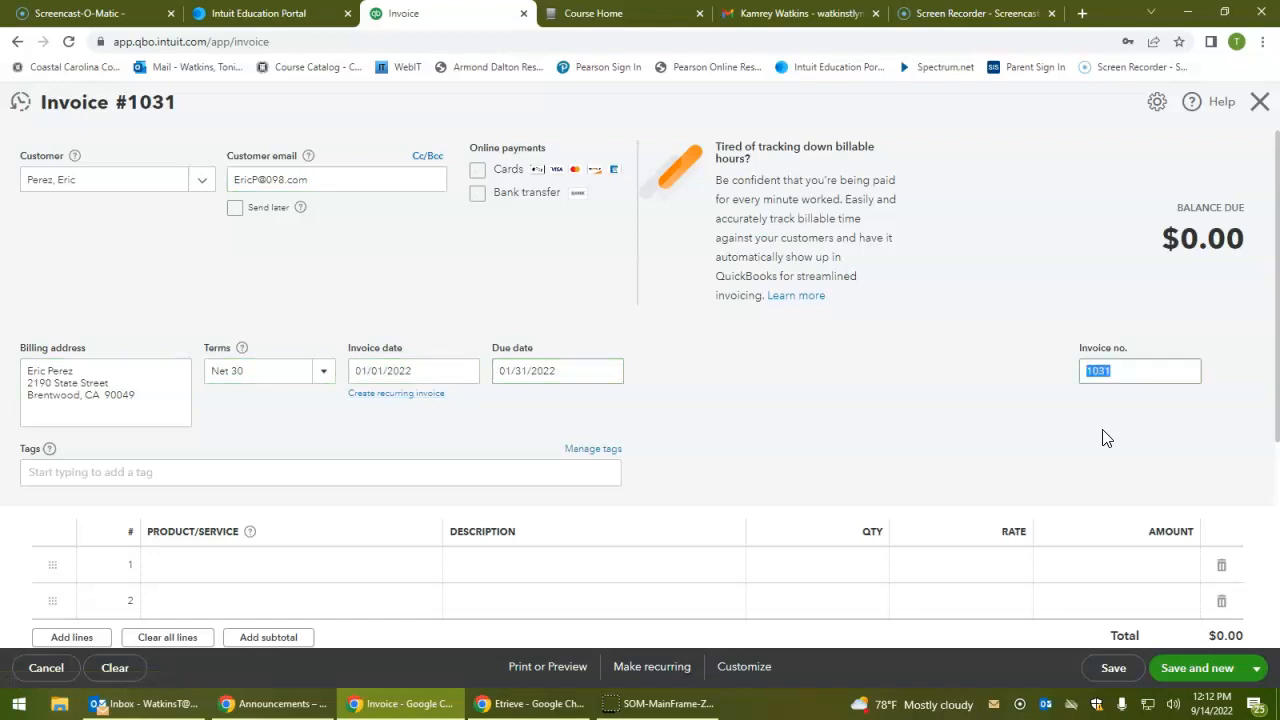
key(Tab)
key(Tab)
key(Tab)
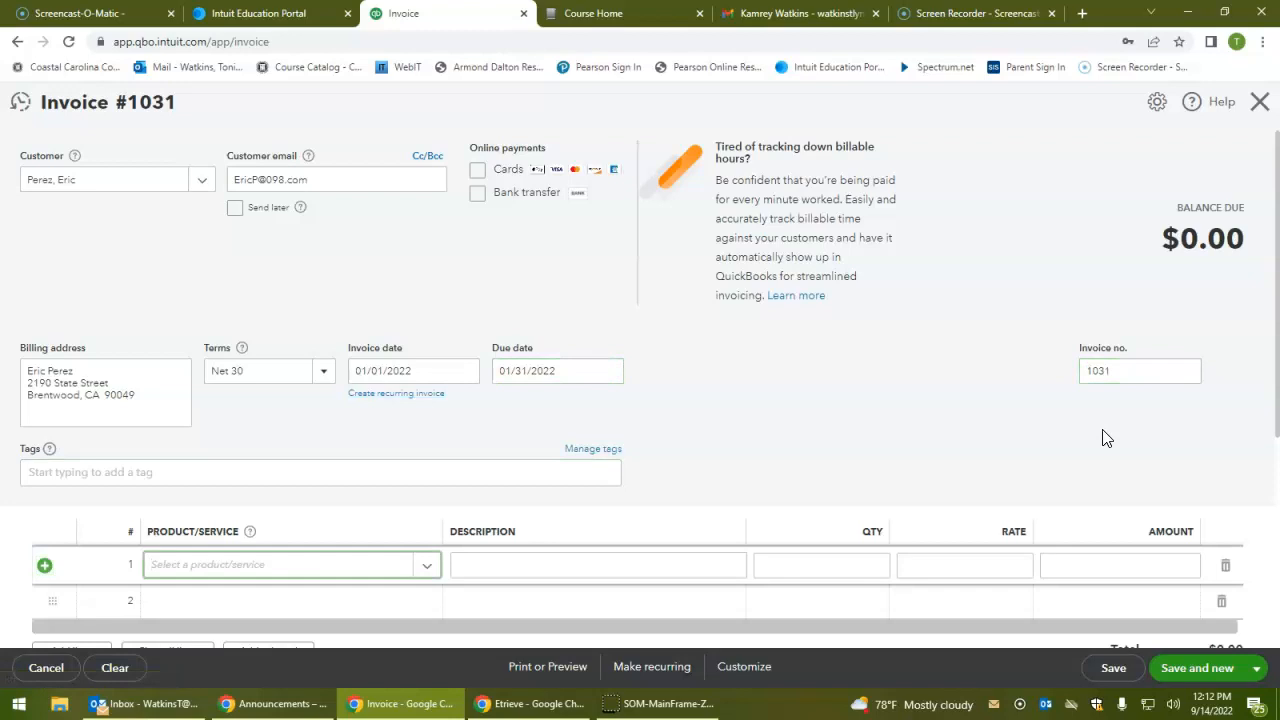
text(board)
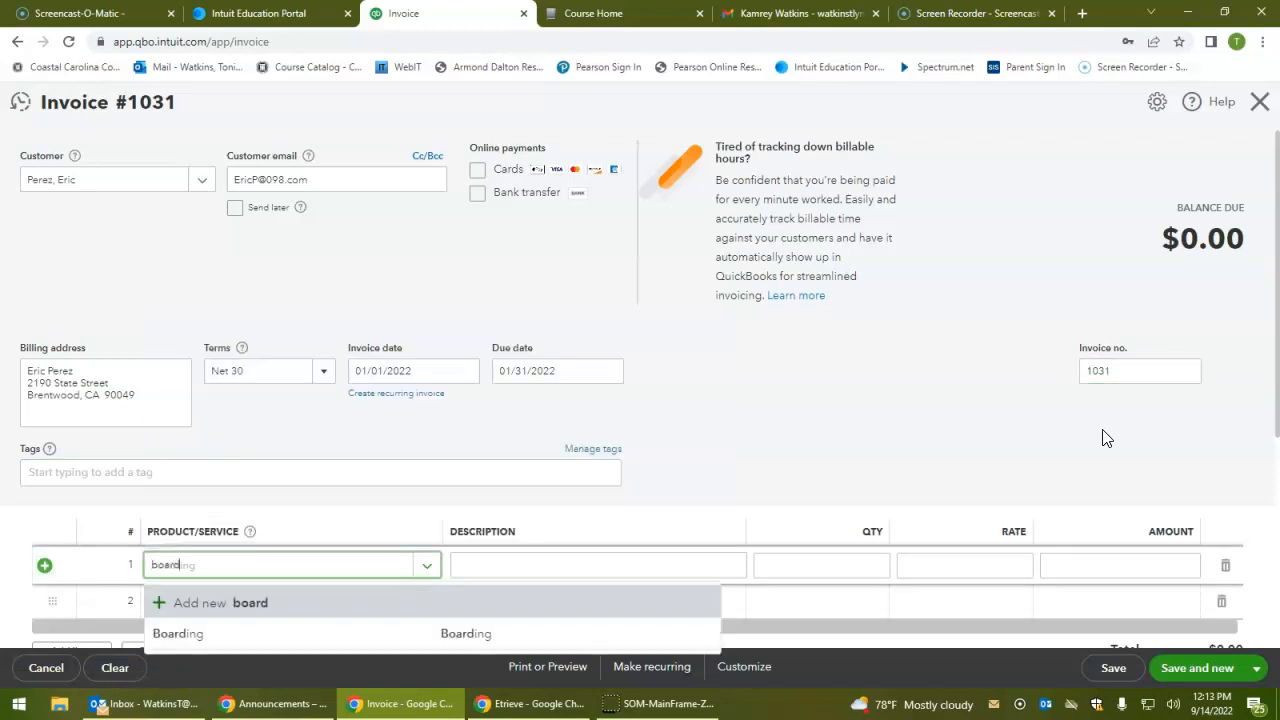
key(Tab)
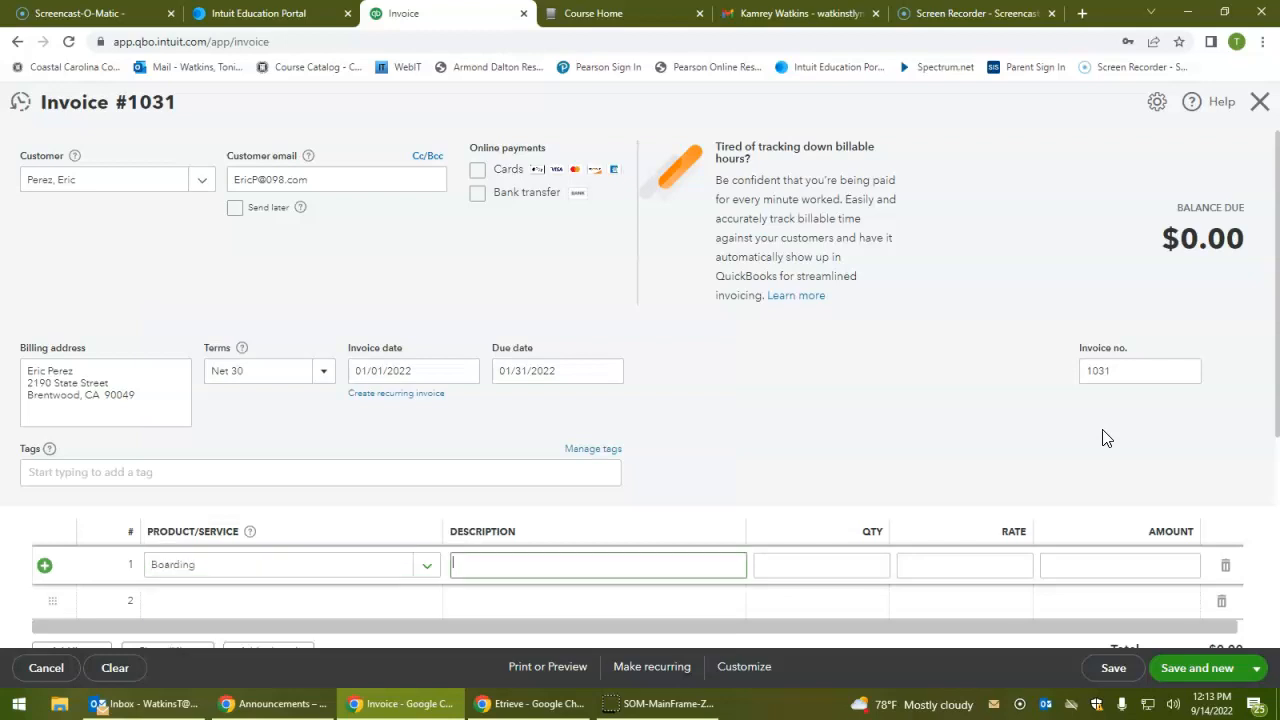
key(Tab)
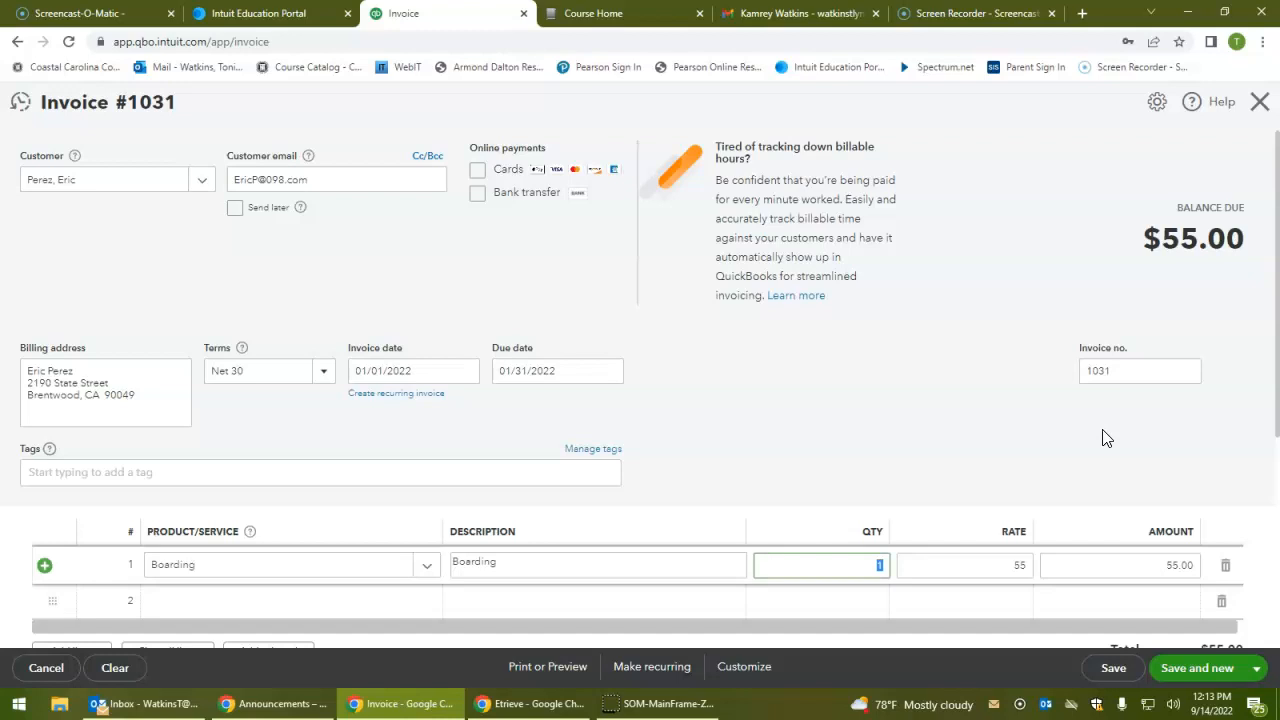
text(3)
key(Tab)
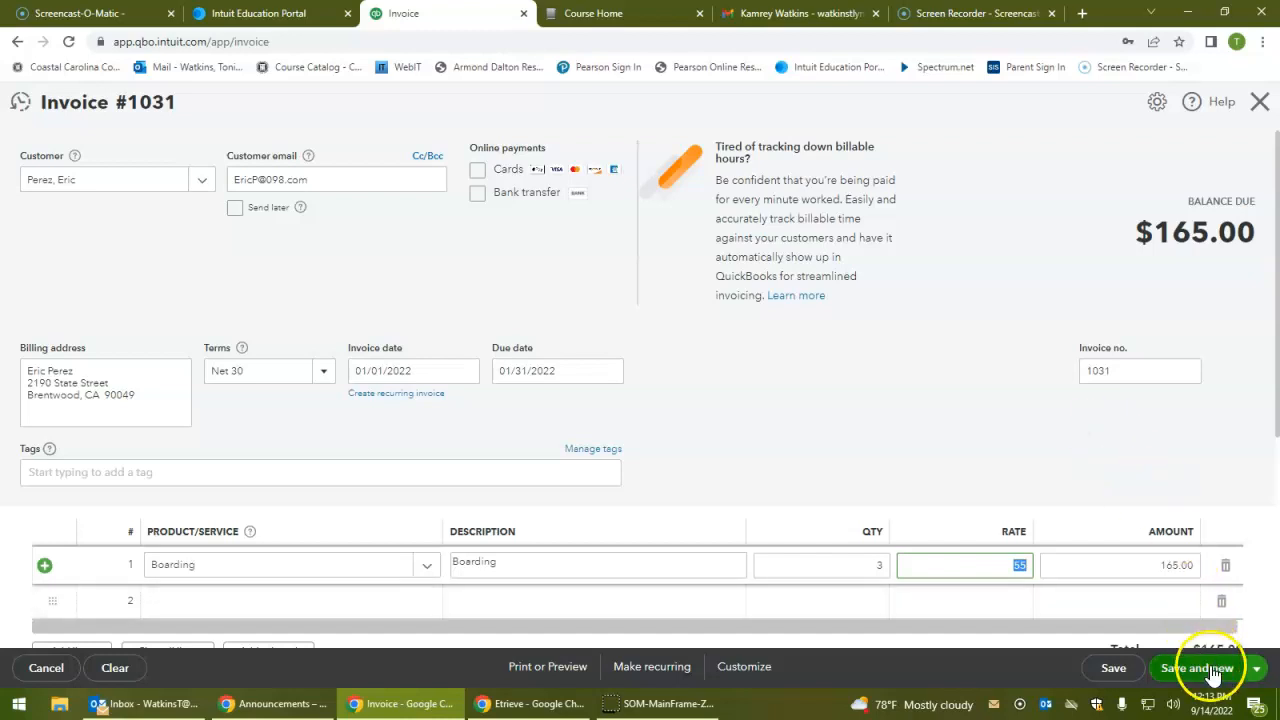
- Look through the boarding invoice's save and customization options, and open its recurring version
click(1258, 676)
click(1258, 676)
click(1258, 676)
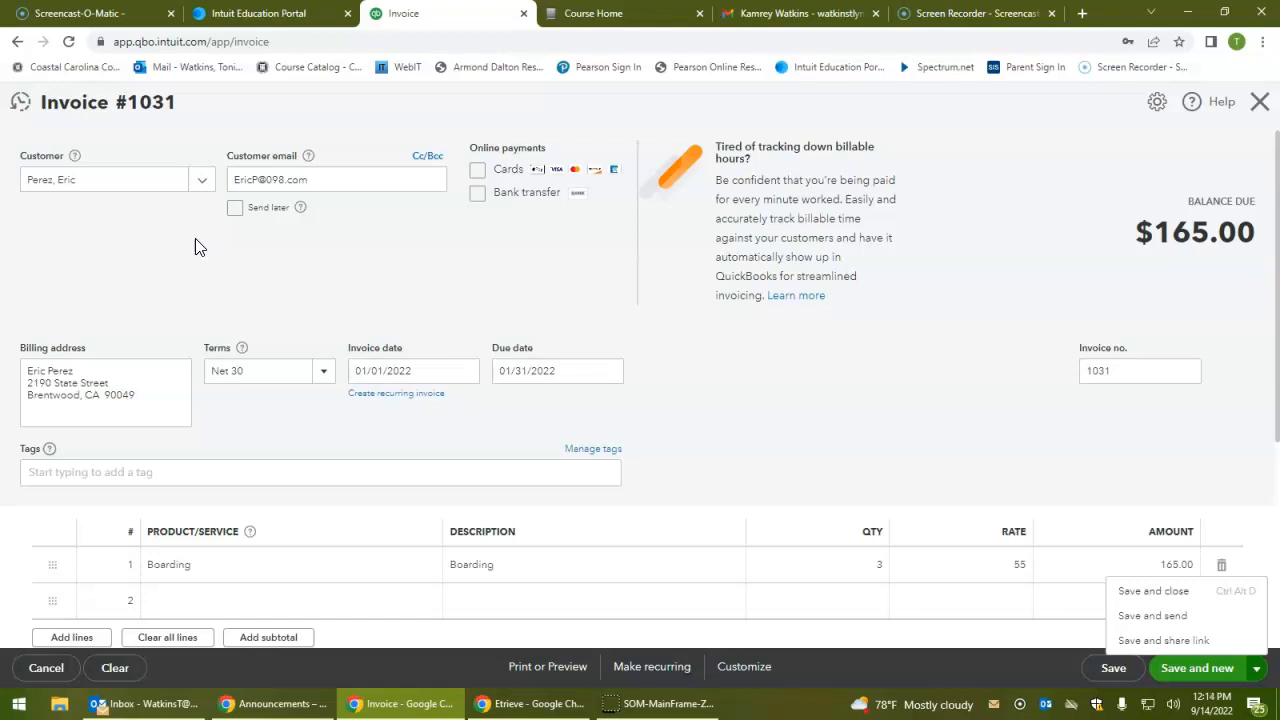
click(580, 670)
click(677, 665)
click(748, 670)
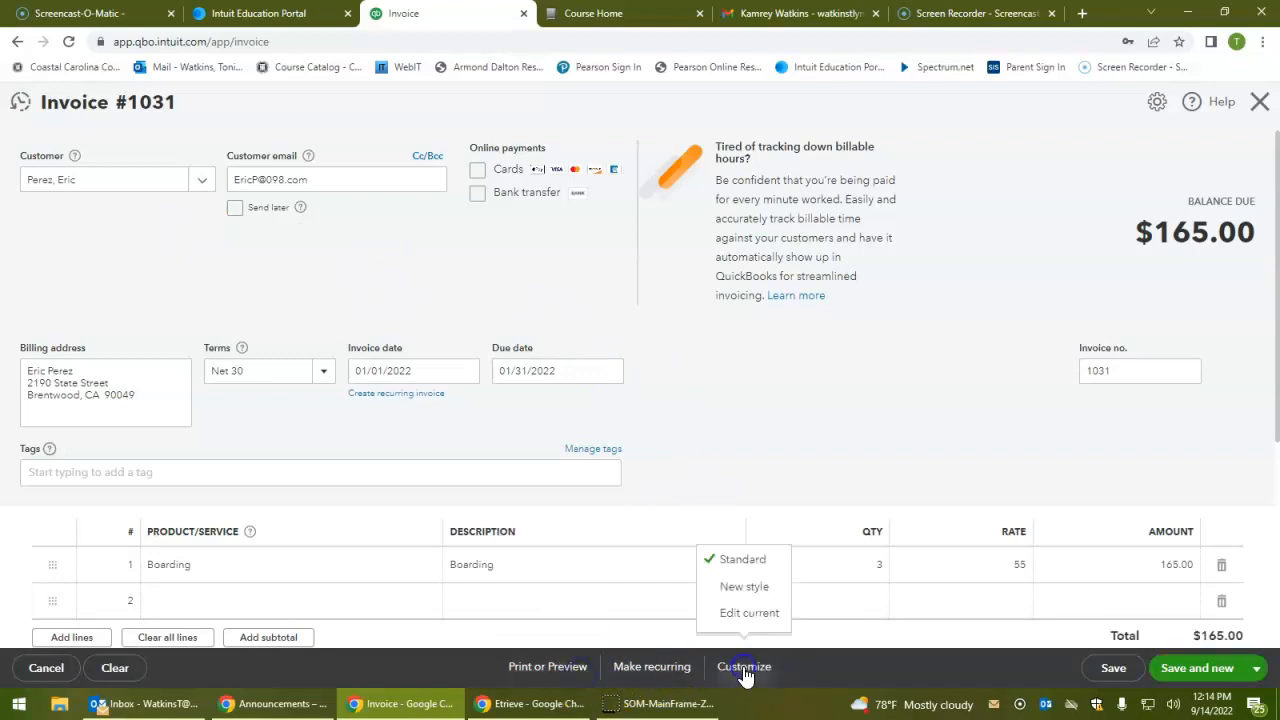
click(660, 665)
click(661, 672)
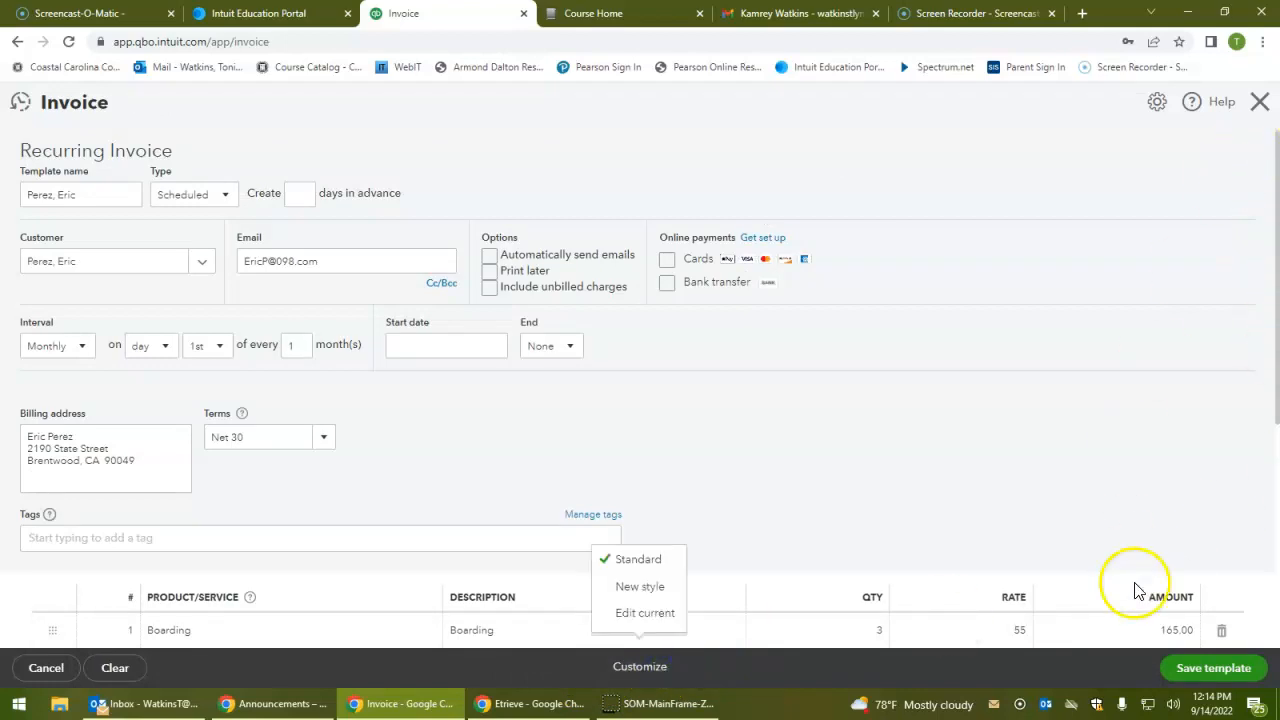
click(1014, 539)
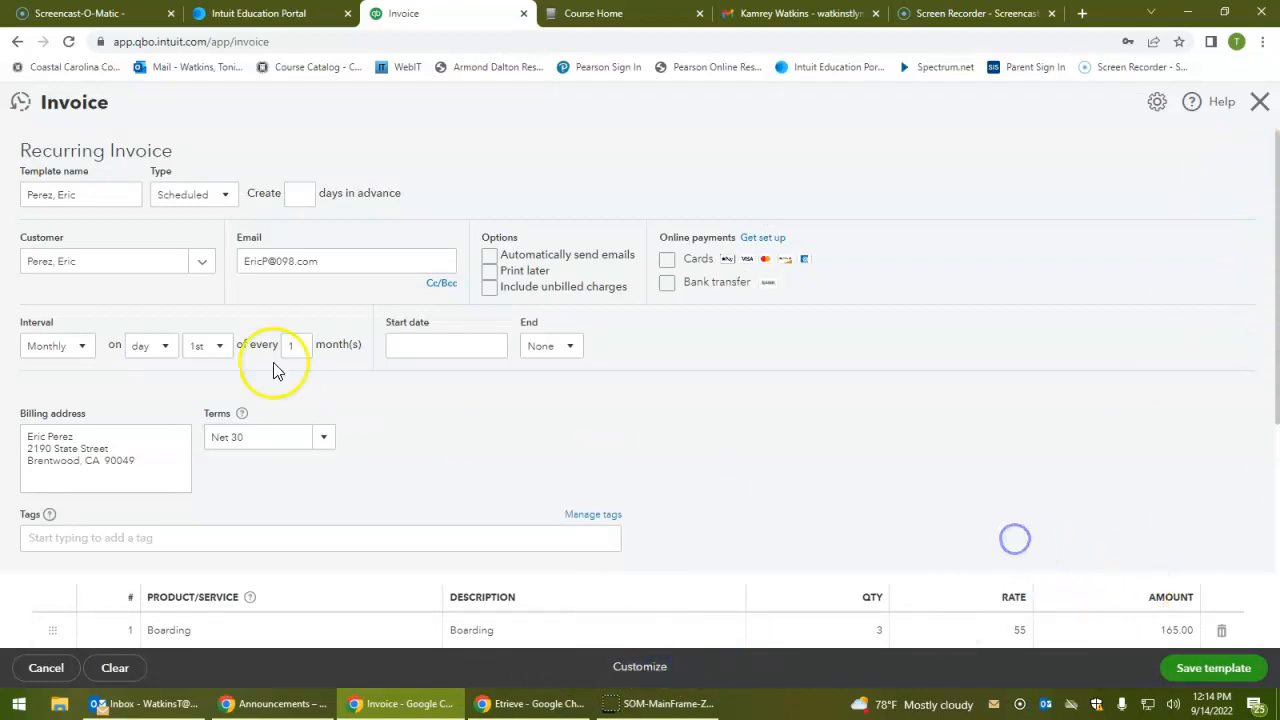
- Clear the recurring invoice form and leave it without saving a template
click(1260, 102)
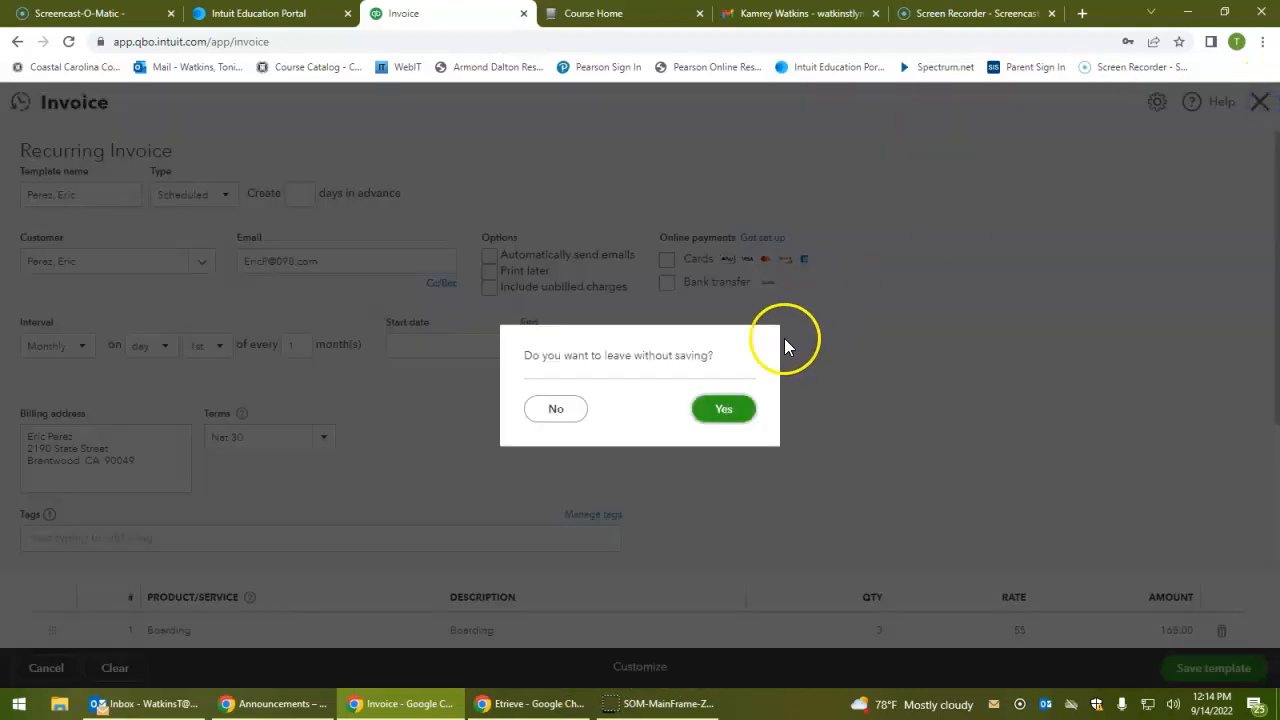
click(710, 410)
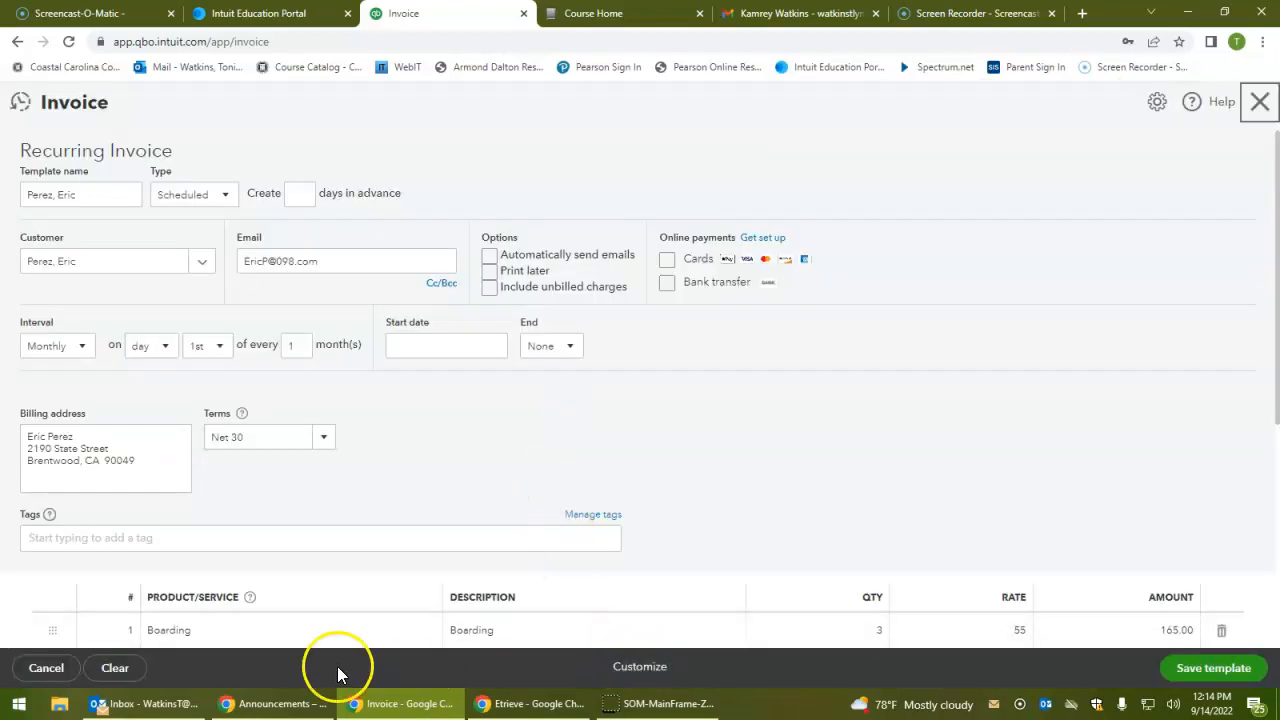
click(120, 670)
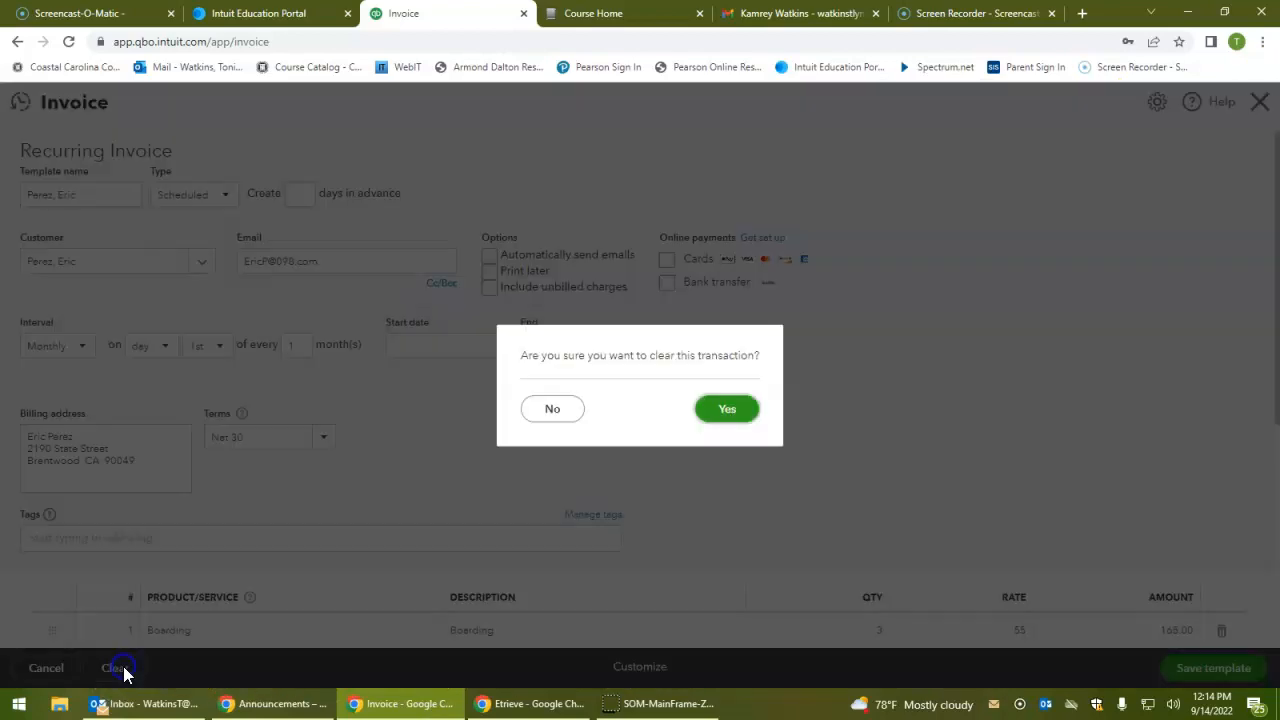
click(724, 409)
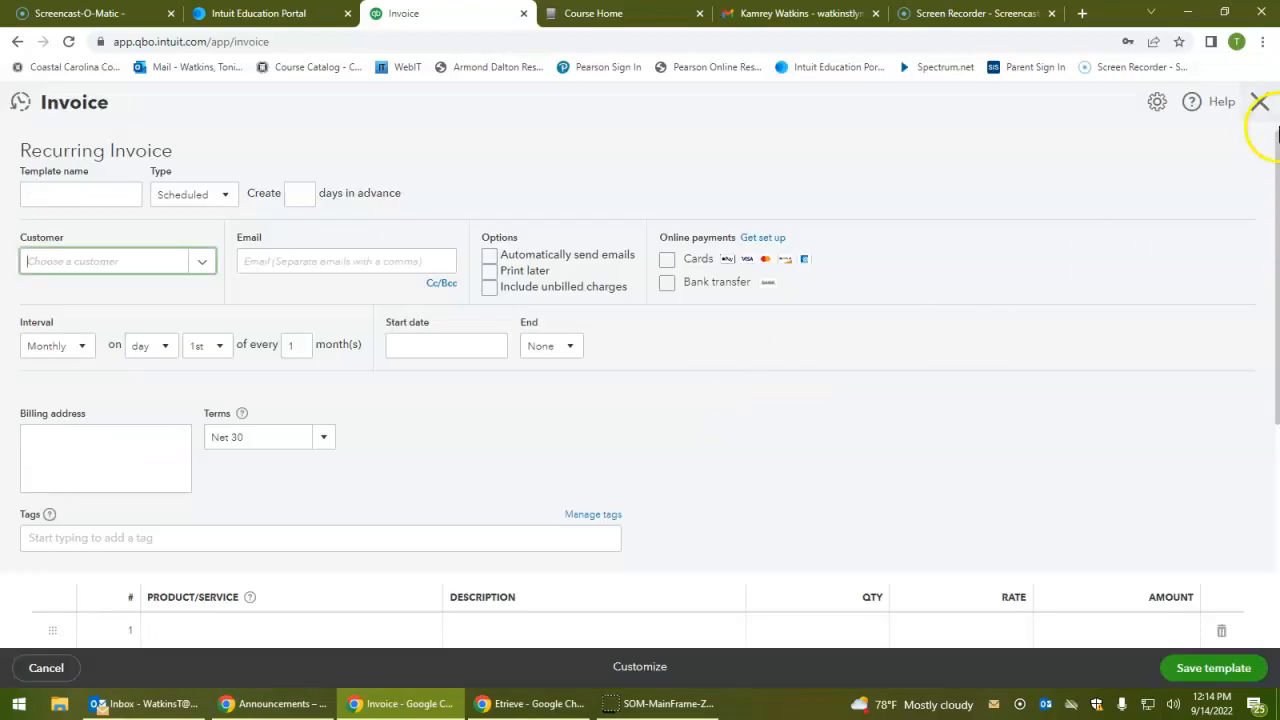
click(1260, 102)
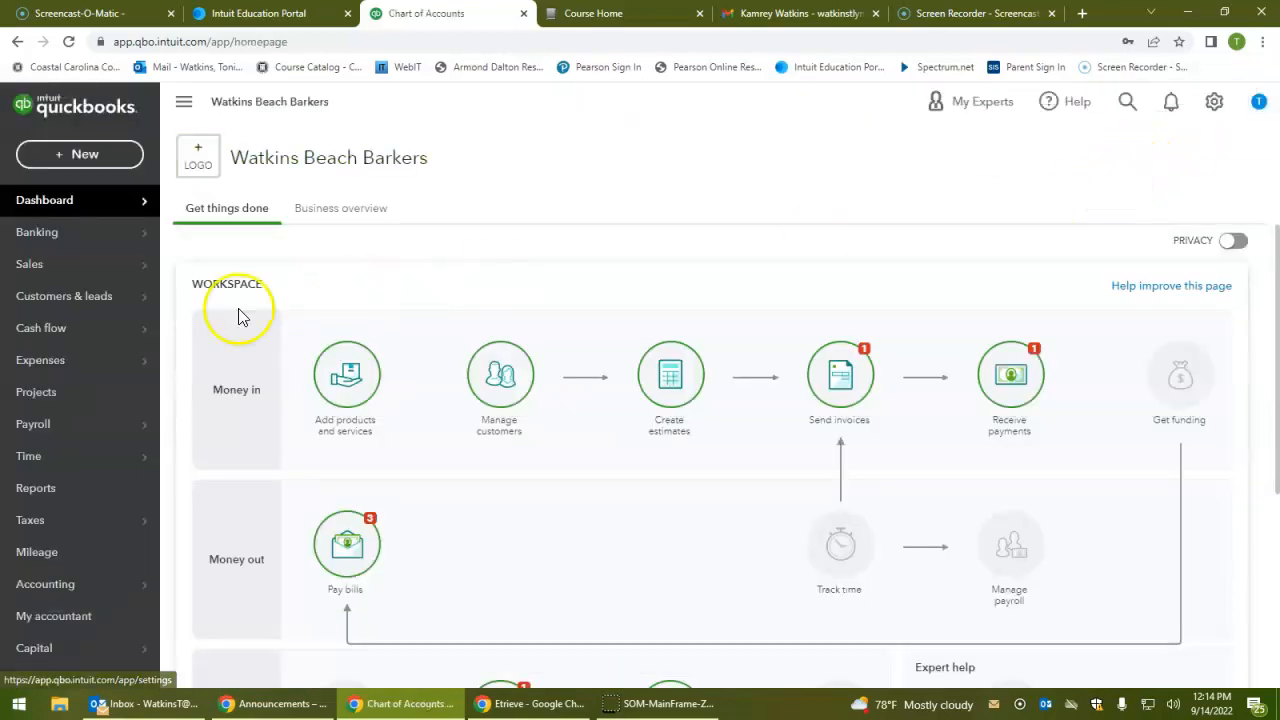
- Open the third customer's record from the customer list and start a new invoice for them
mouse_move(29, 263)
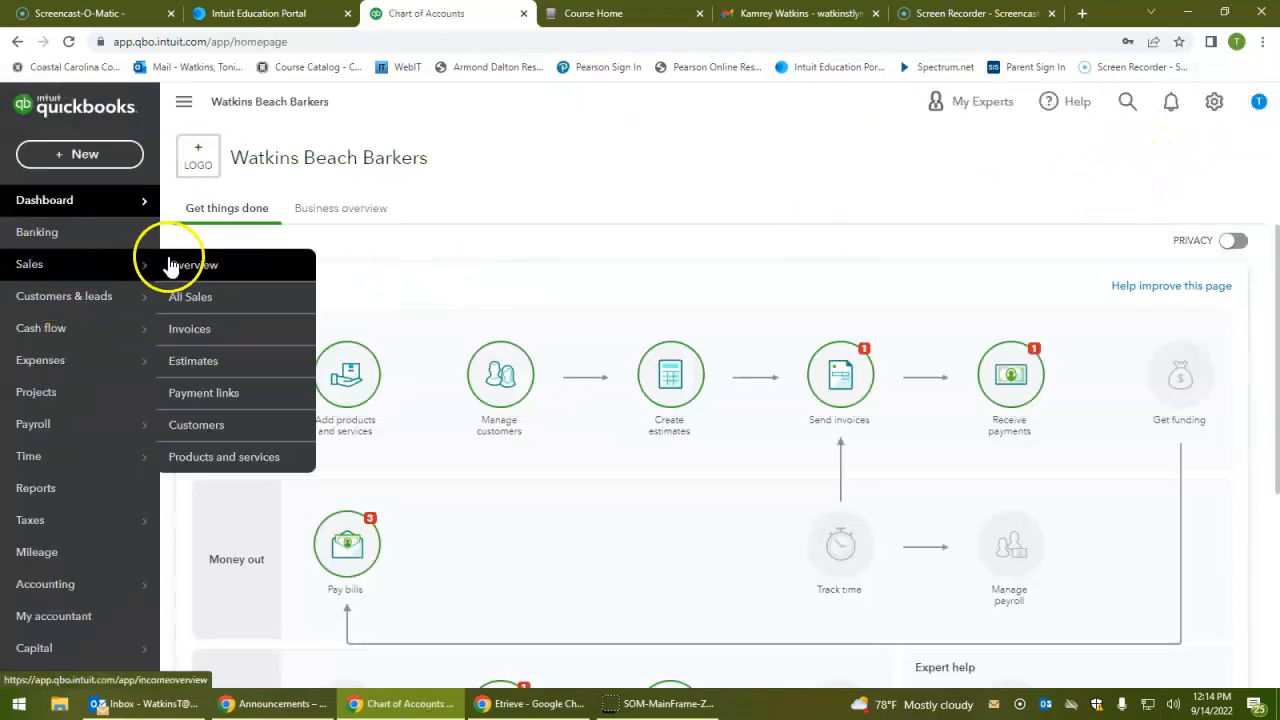
click(200, 424)
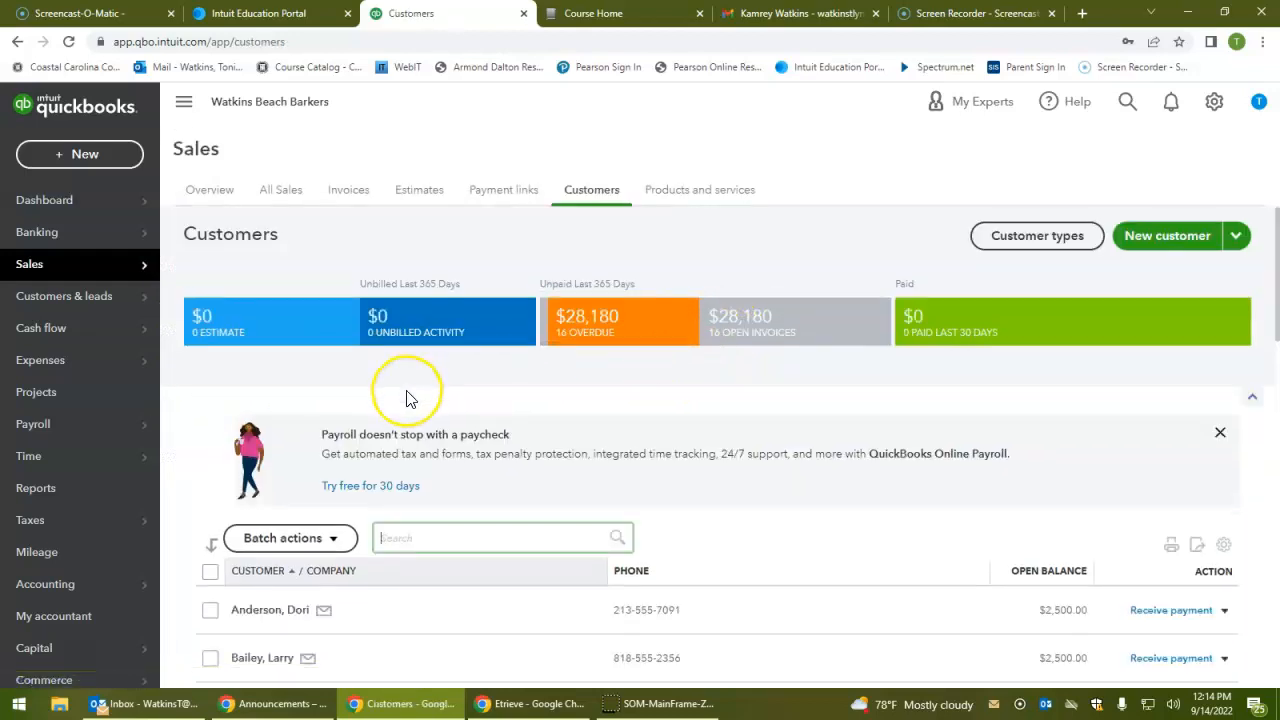
scroll(409, 397, down, 6)
scroll(409, 397, down, 4)
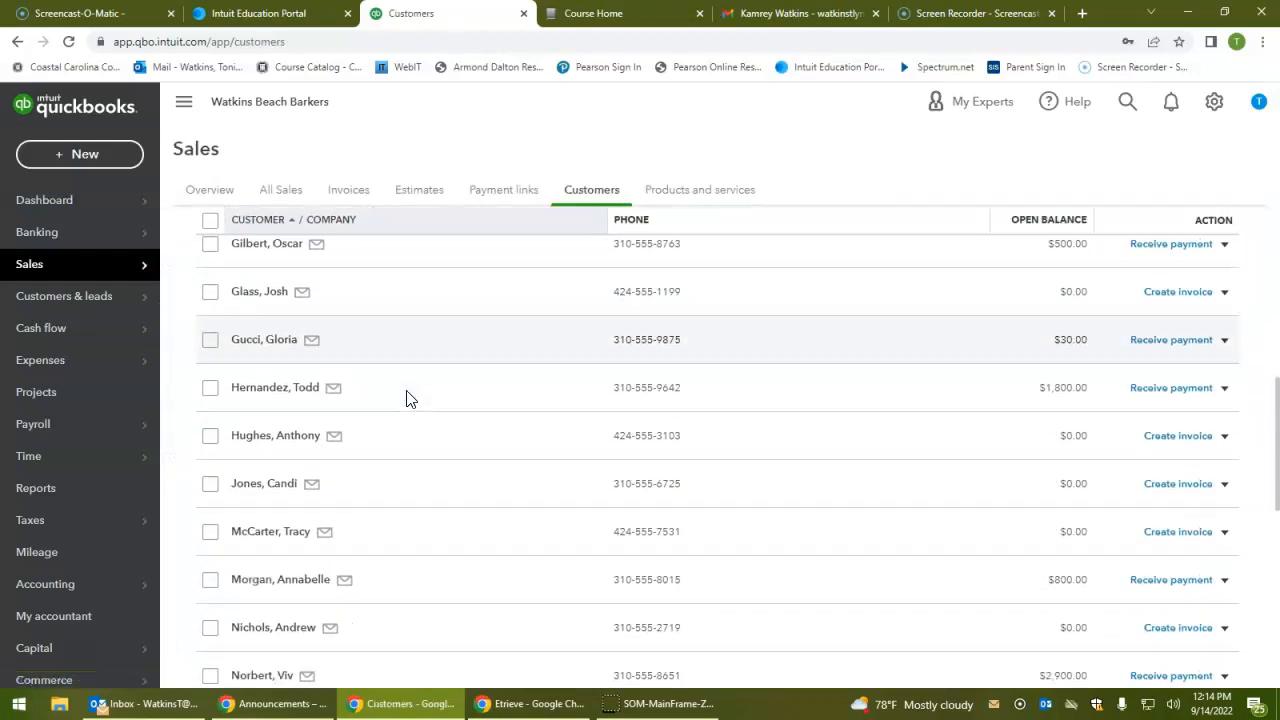
scroll(409, 397, up, 5)
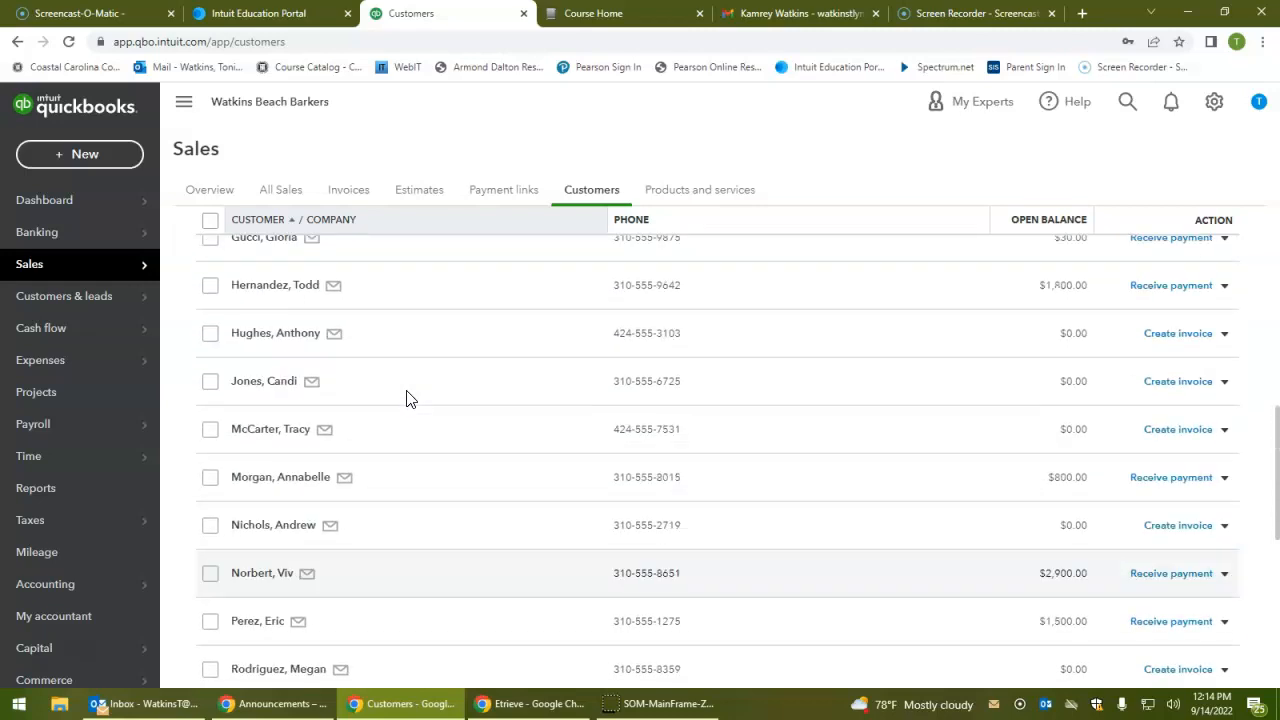
scroll(409, 397, down, 4)
scroll(406, 397, down, 5)
scroll(406, 397, up, 3)
click(320, 340)
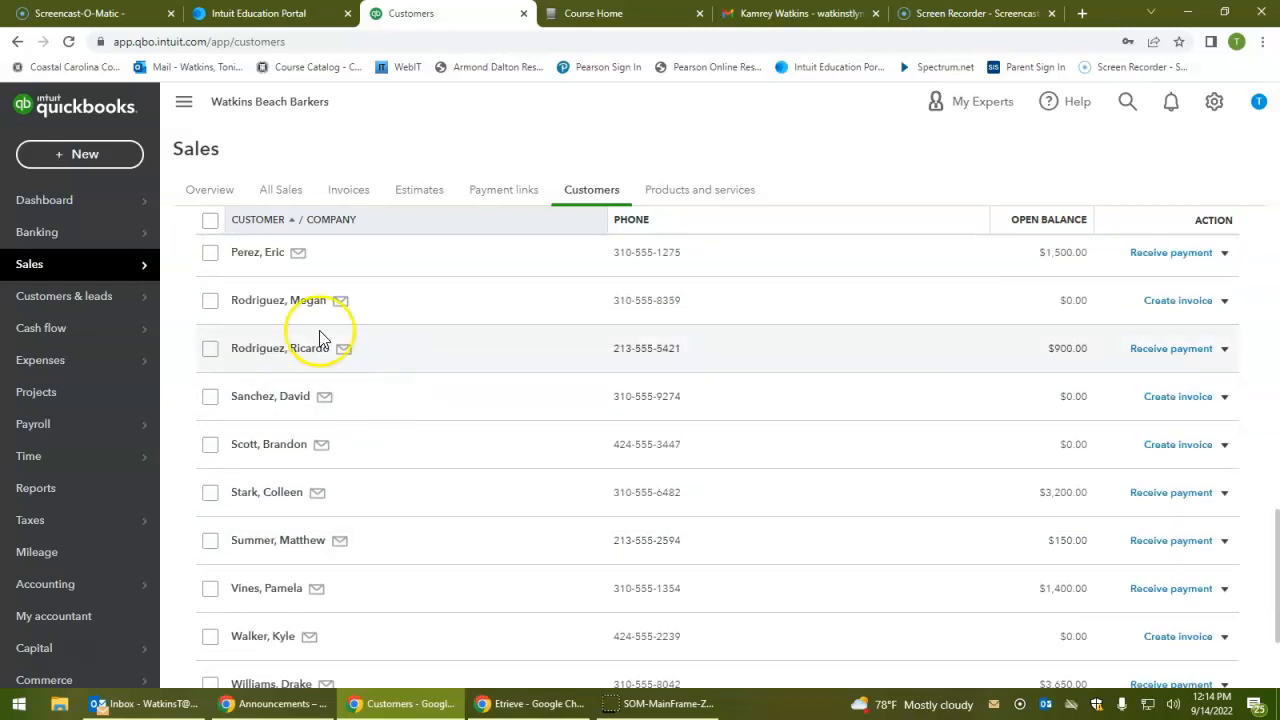
click(258, 254)
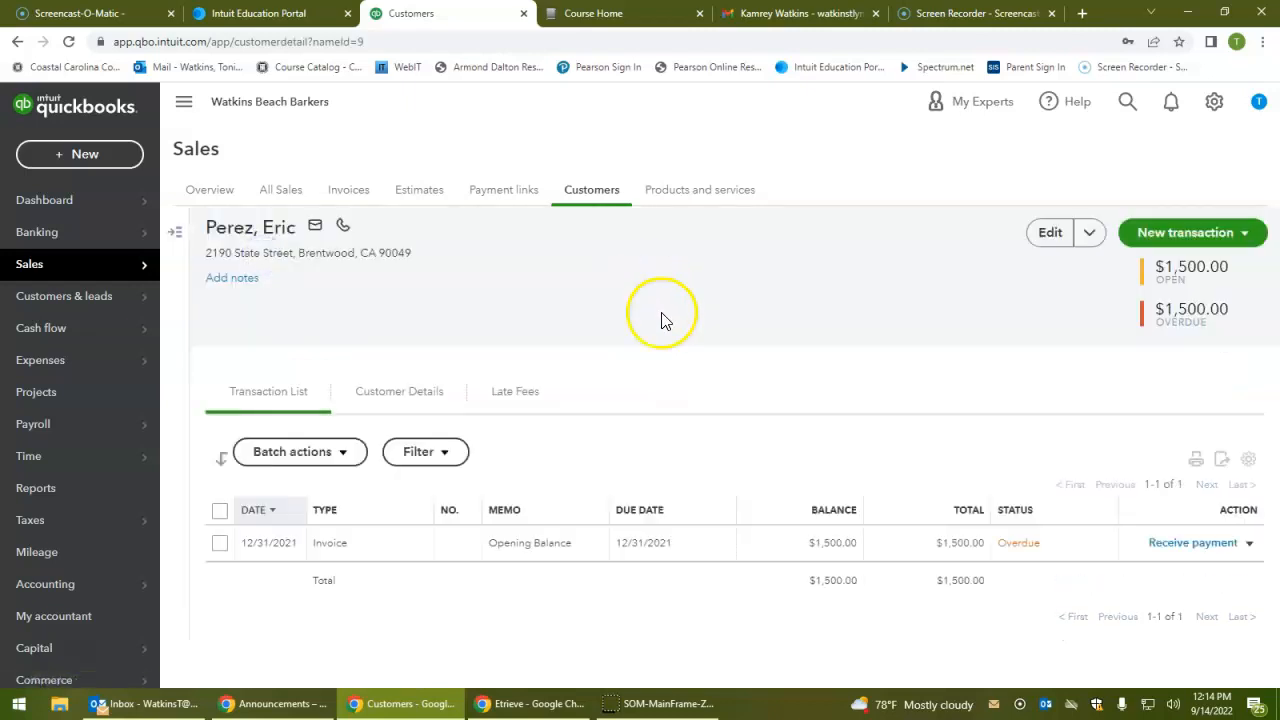
click(1246, 240)
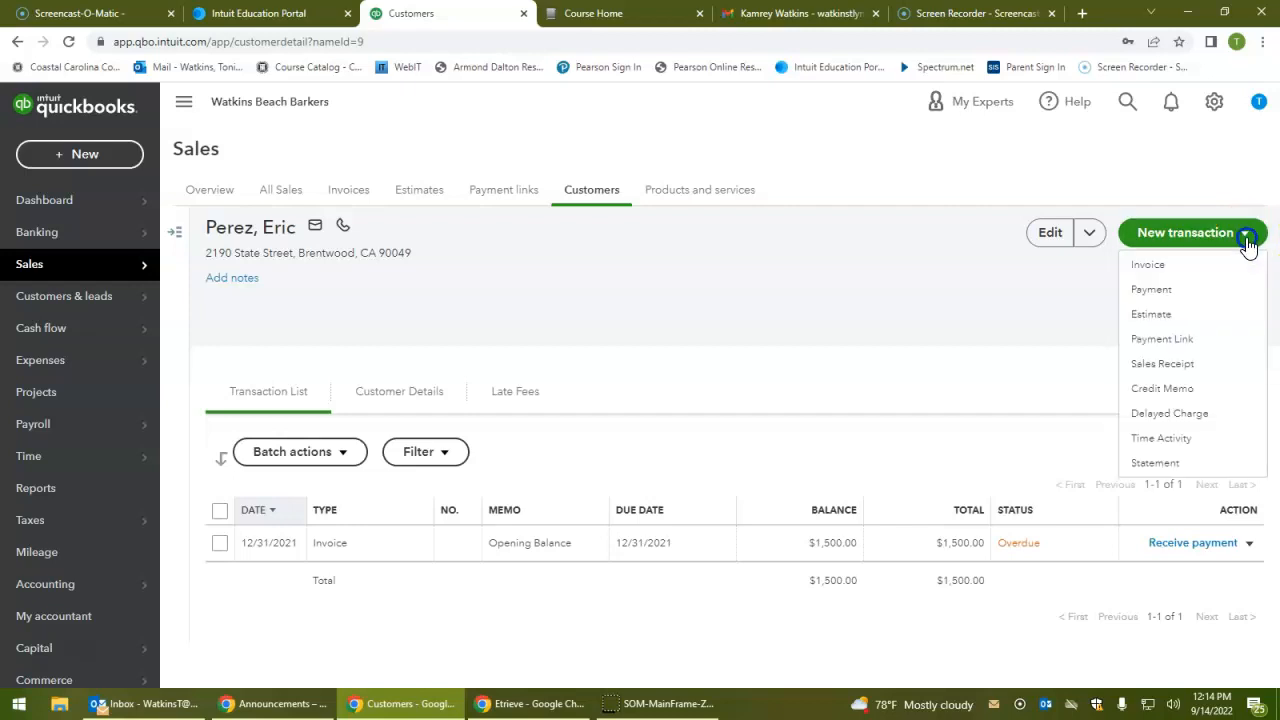
click(1160, 268)
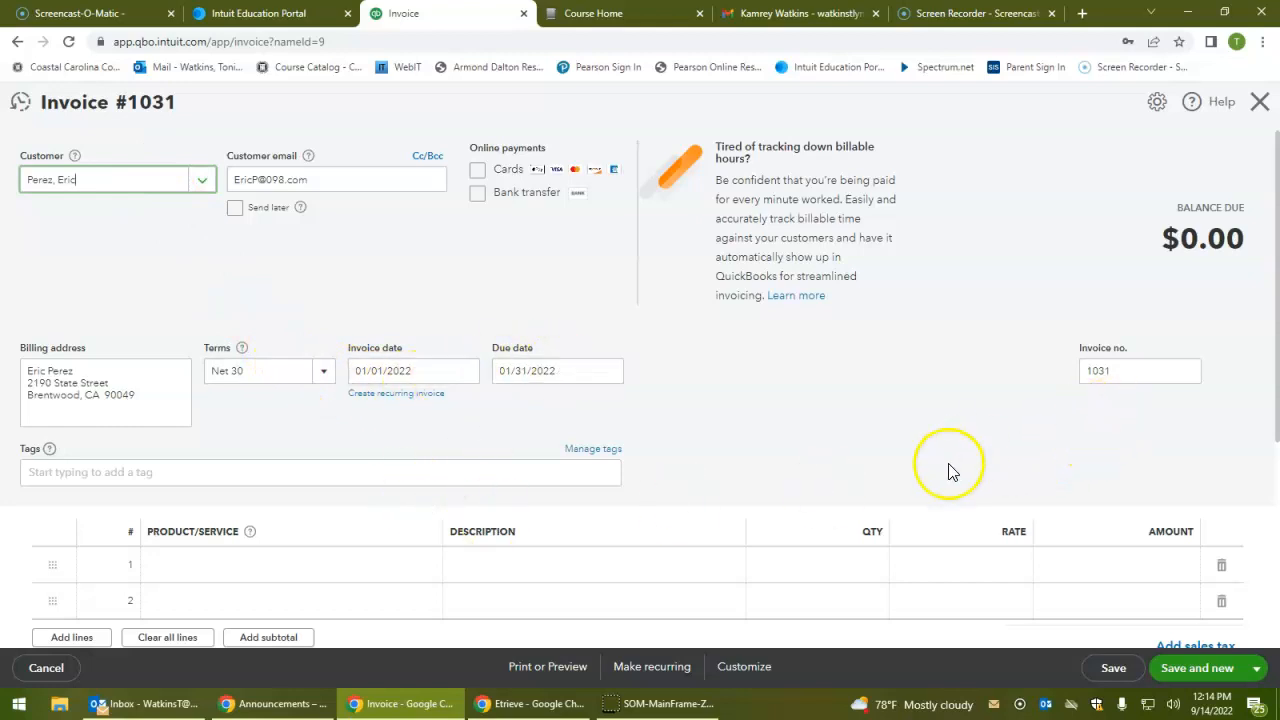
- Add Boarding with quantity 3 to the first invoice line, then save and close the invoice
click(284, 578)
text(board)
key(Tab)
key(Tab)
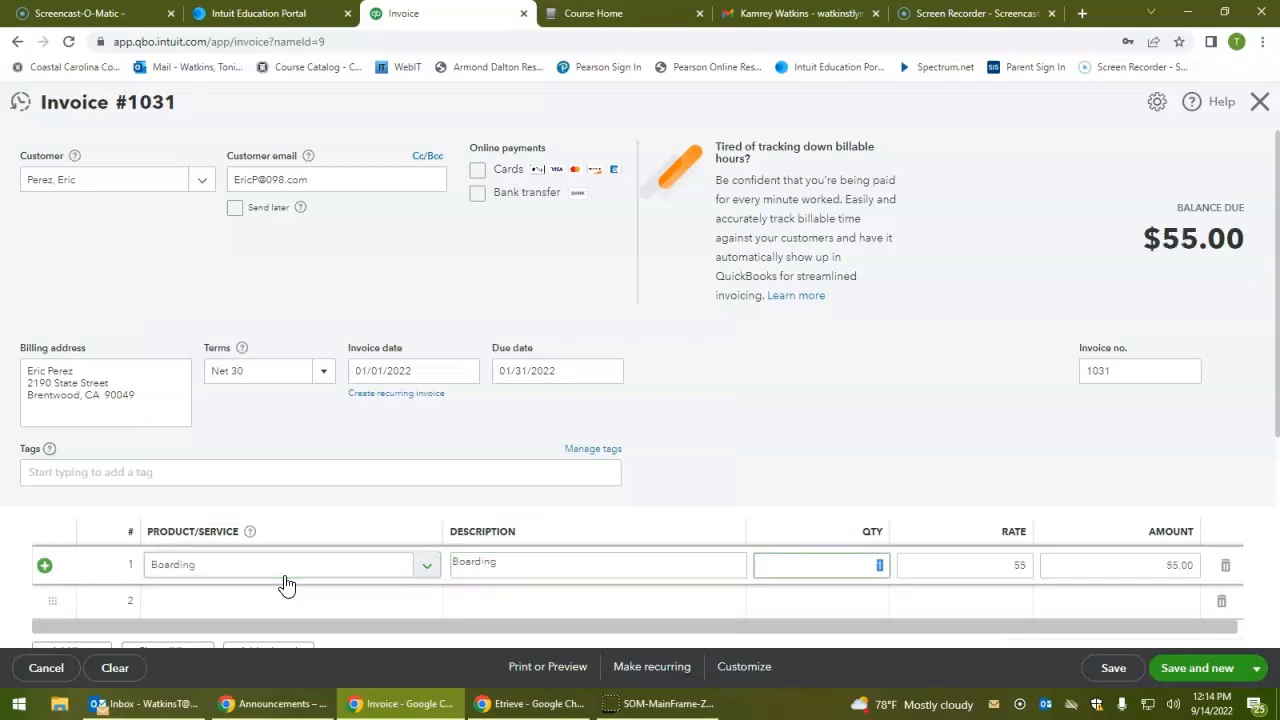
key(Tab)
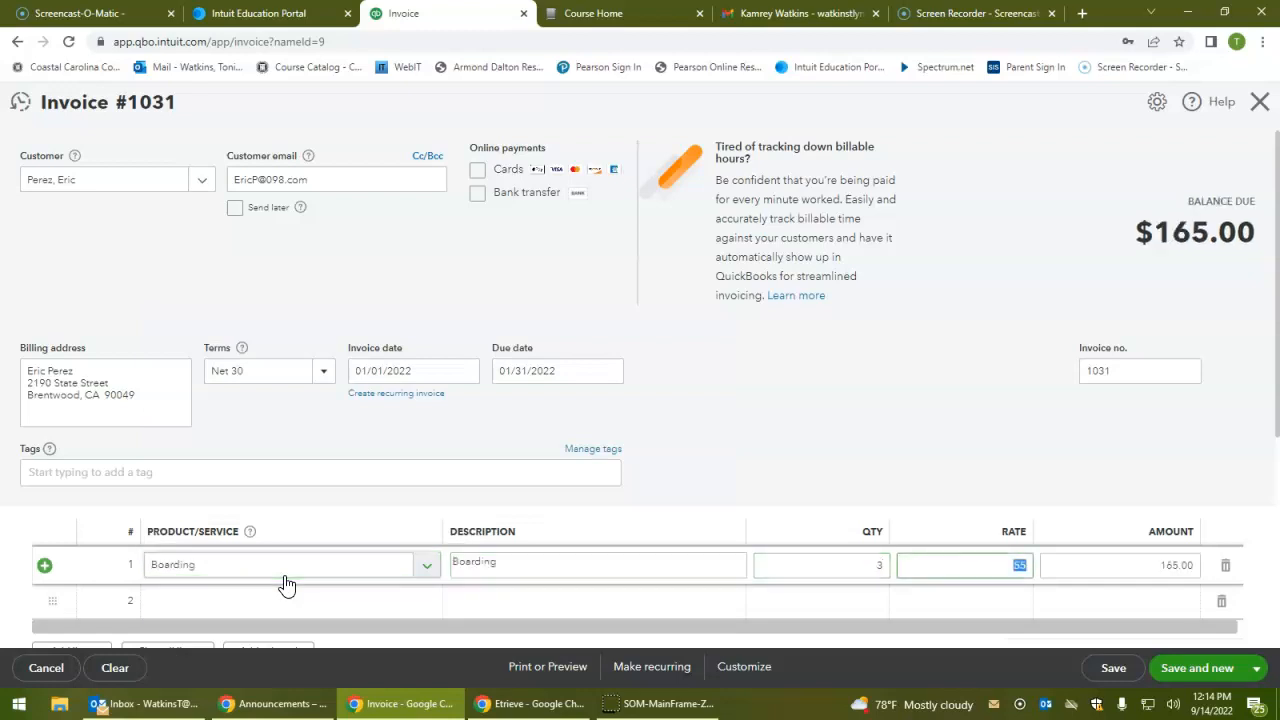
click(1260, 670)
click(1160, 594)
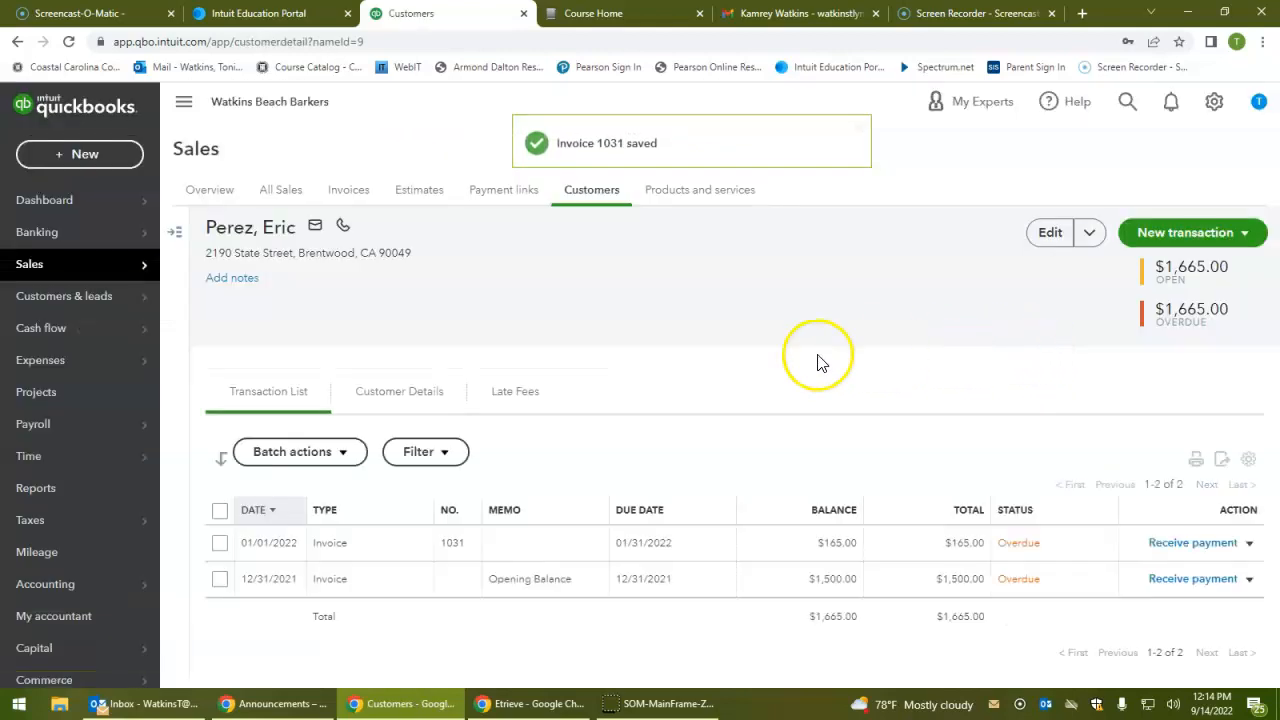
- Find the Journal report by name among the reports and open it
click(63, 490)
click(1035, 311)
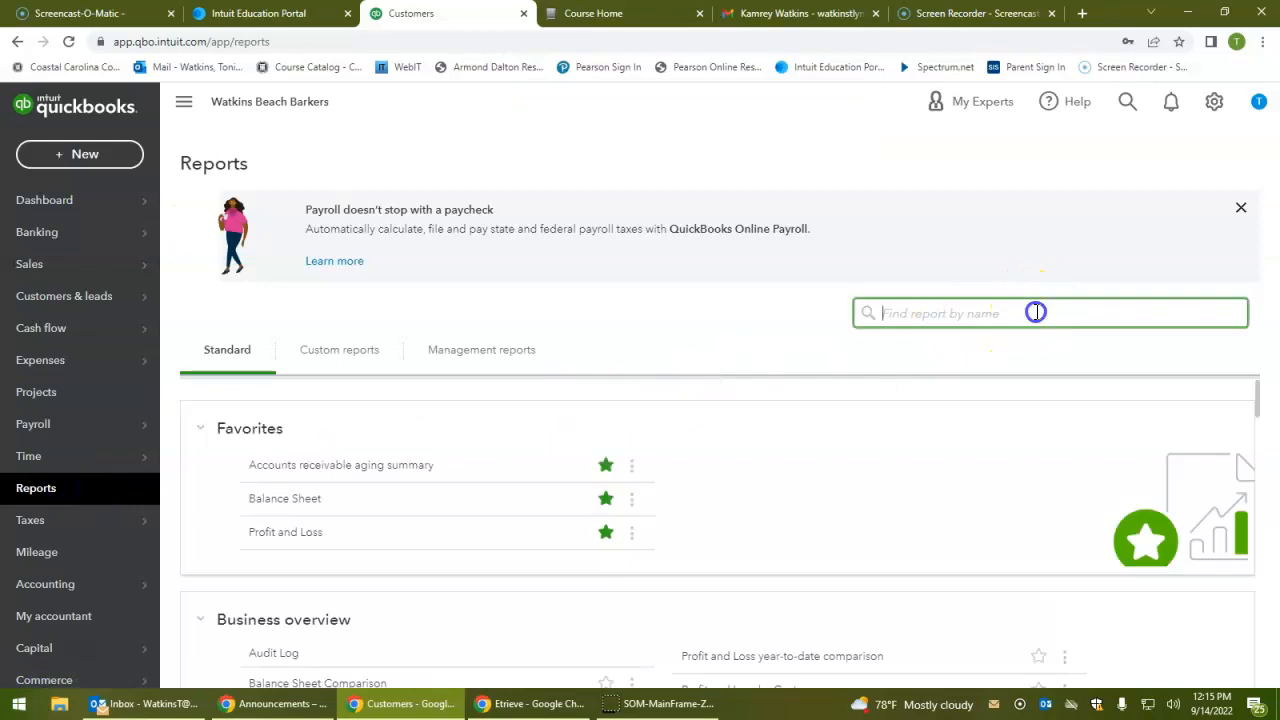
text(journal)
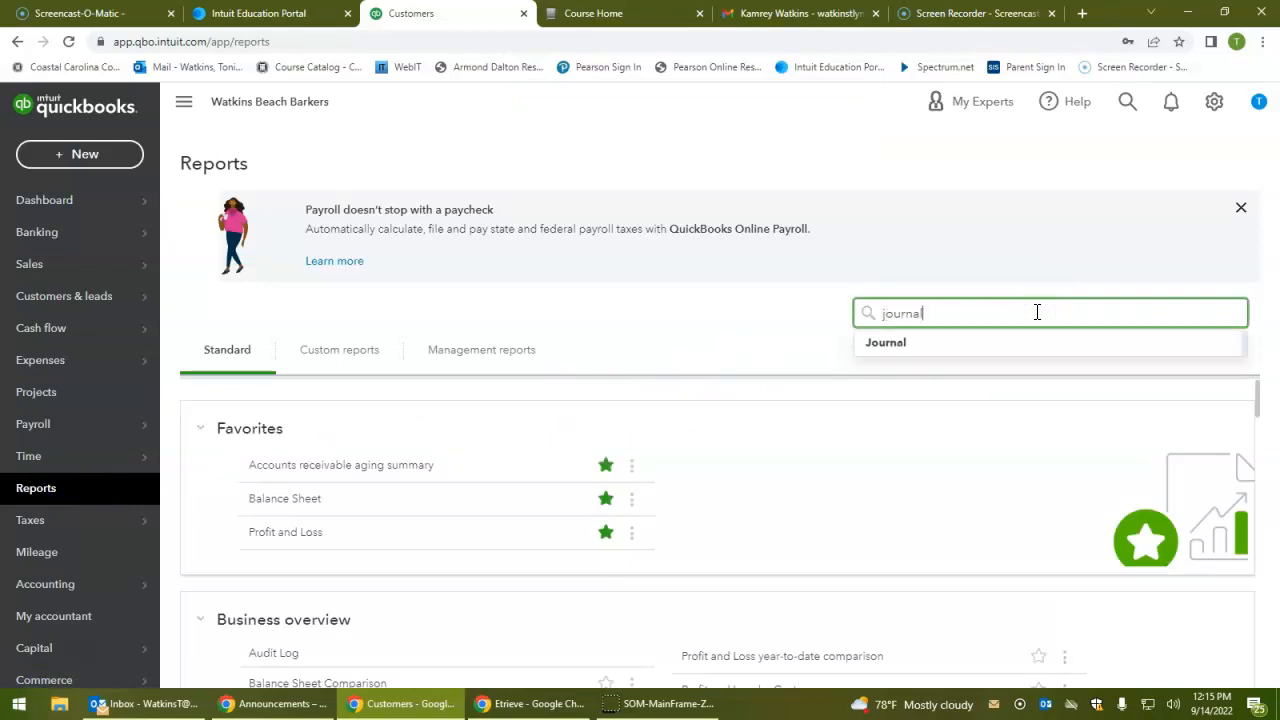
click(905, 345)
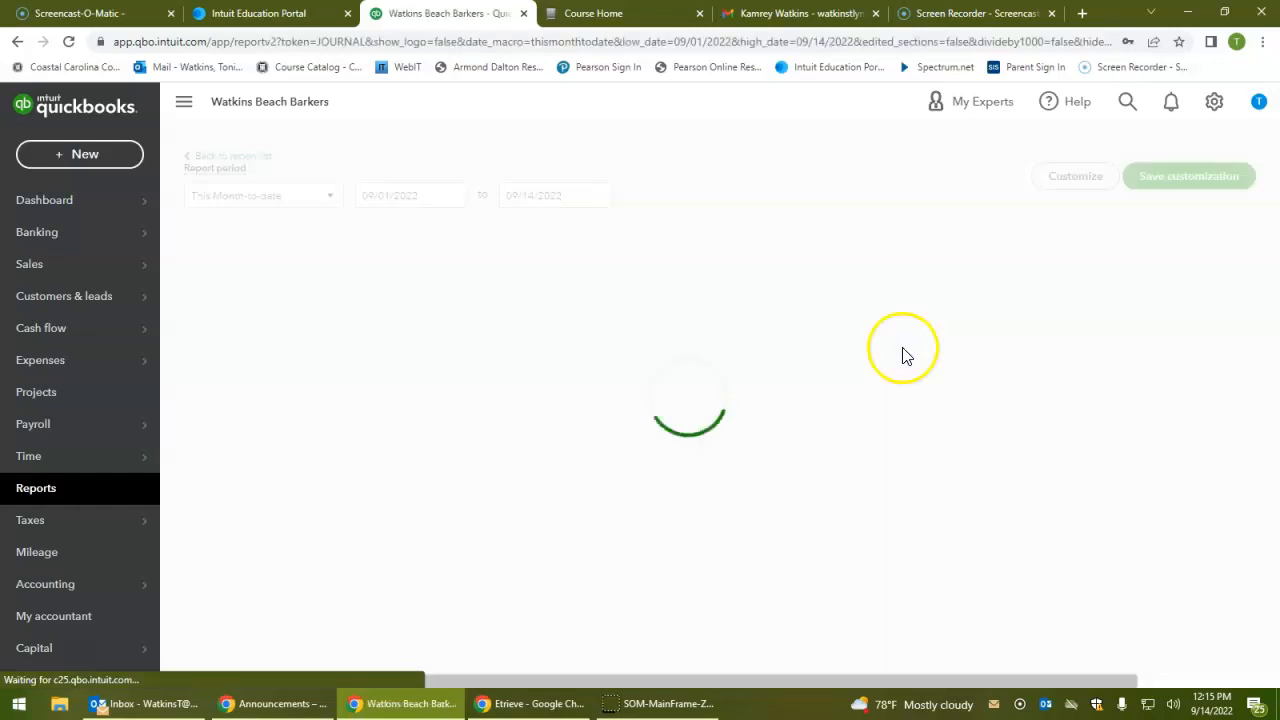
click(434, 223)
text(0)
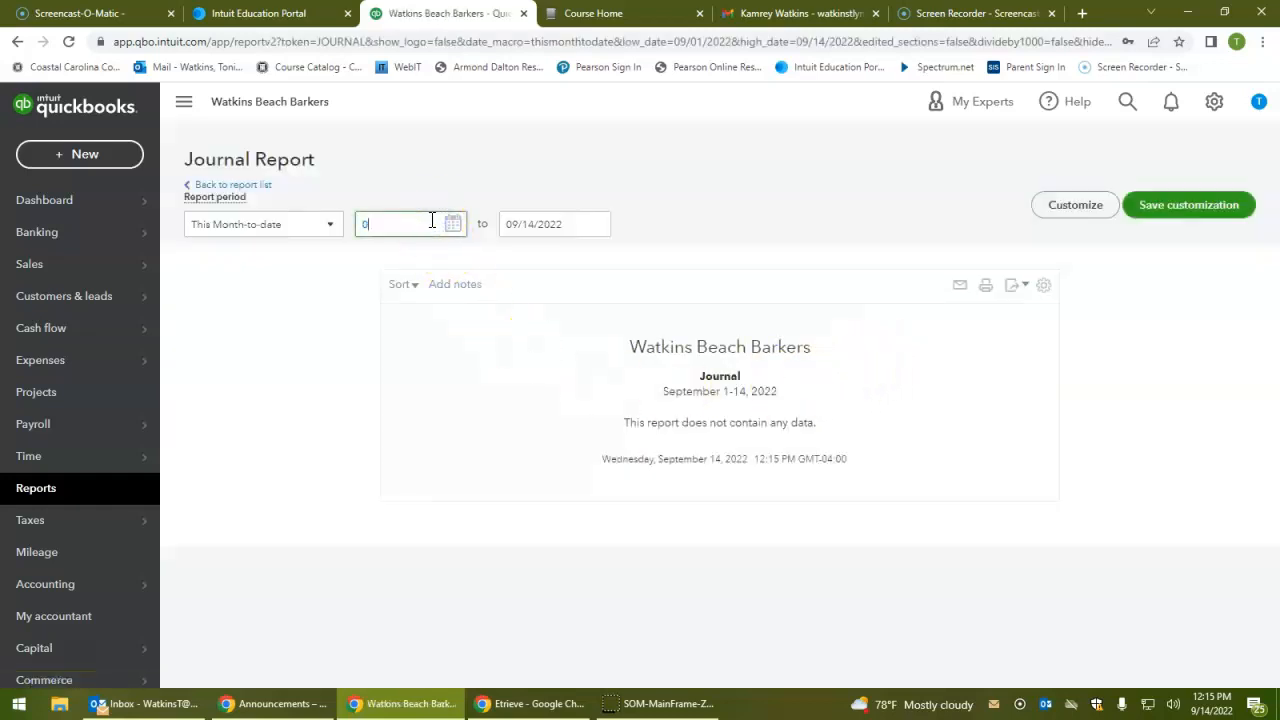
text(1/01/2031)
key(Tab)
text(01)
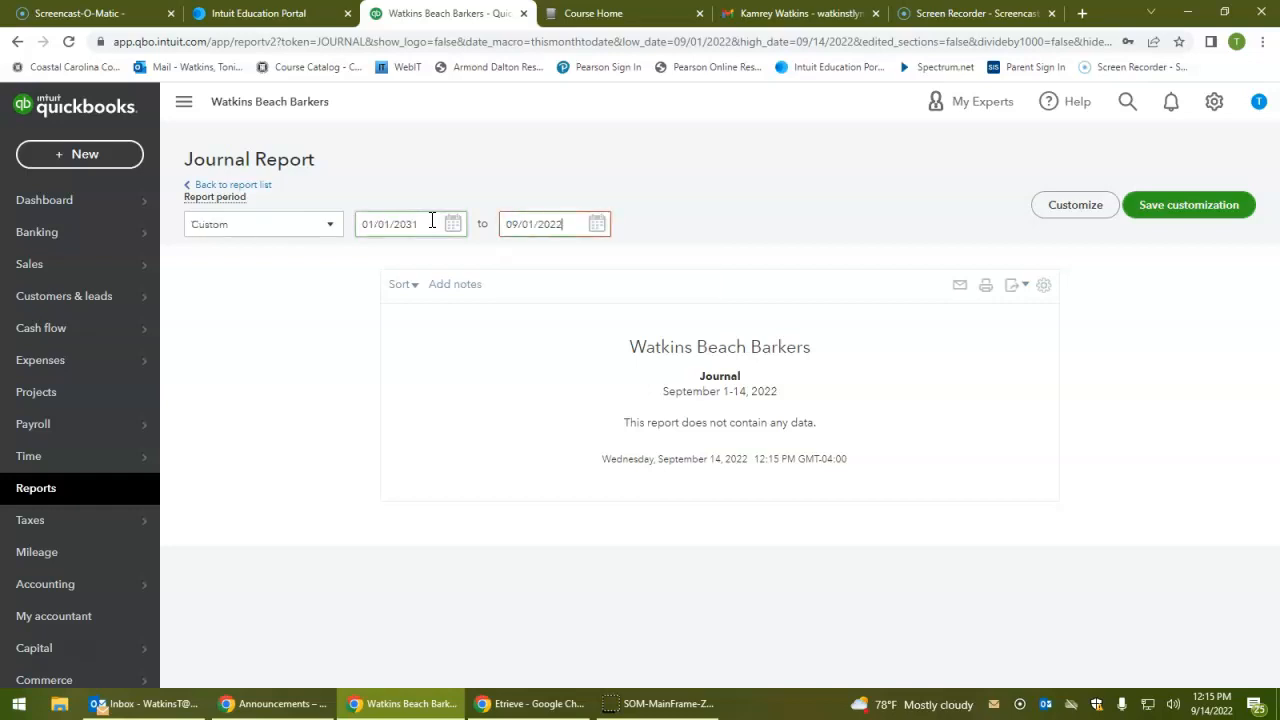
- Set the Journal report period to run from 01/01/2022 to 01/01/2022 and refresh the report
click(432, 220)
text(01/01/2022)
key(Tab)
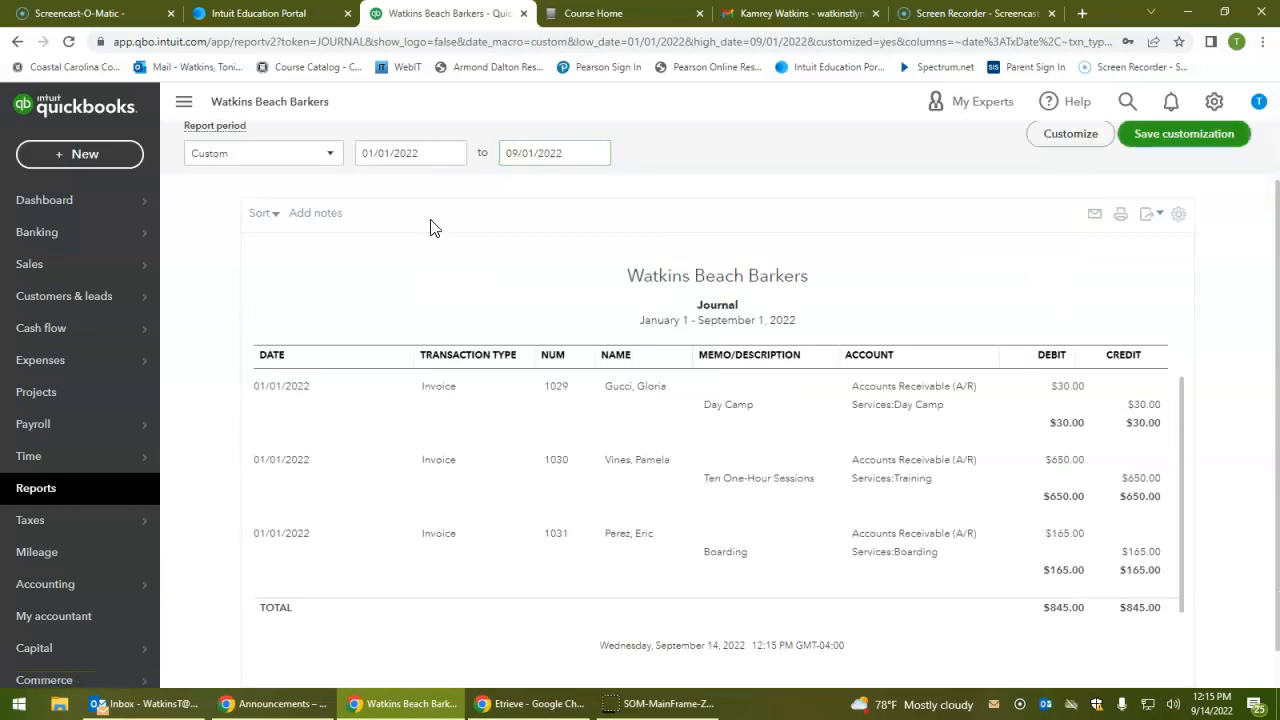
click(585, 160)
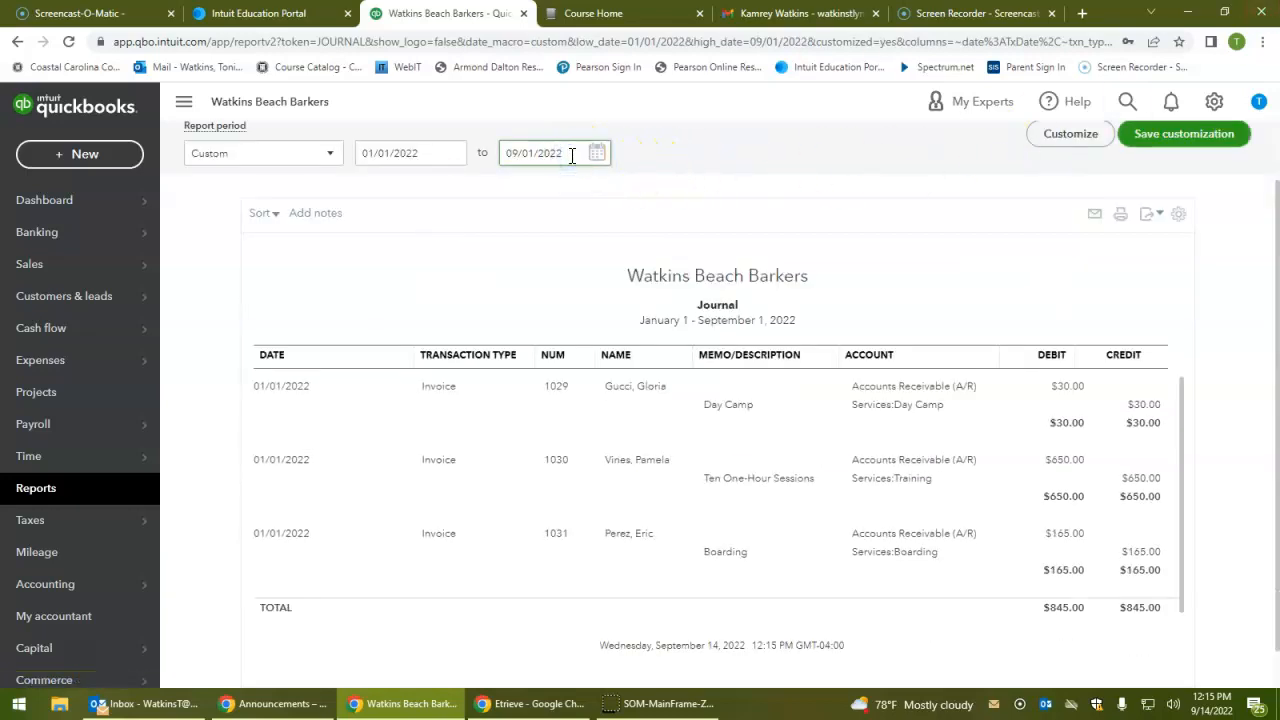
triple_click(572, 155)
text(01)
key(Tab)
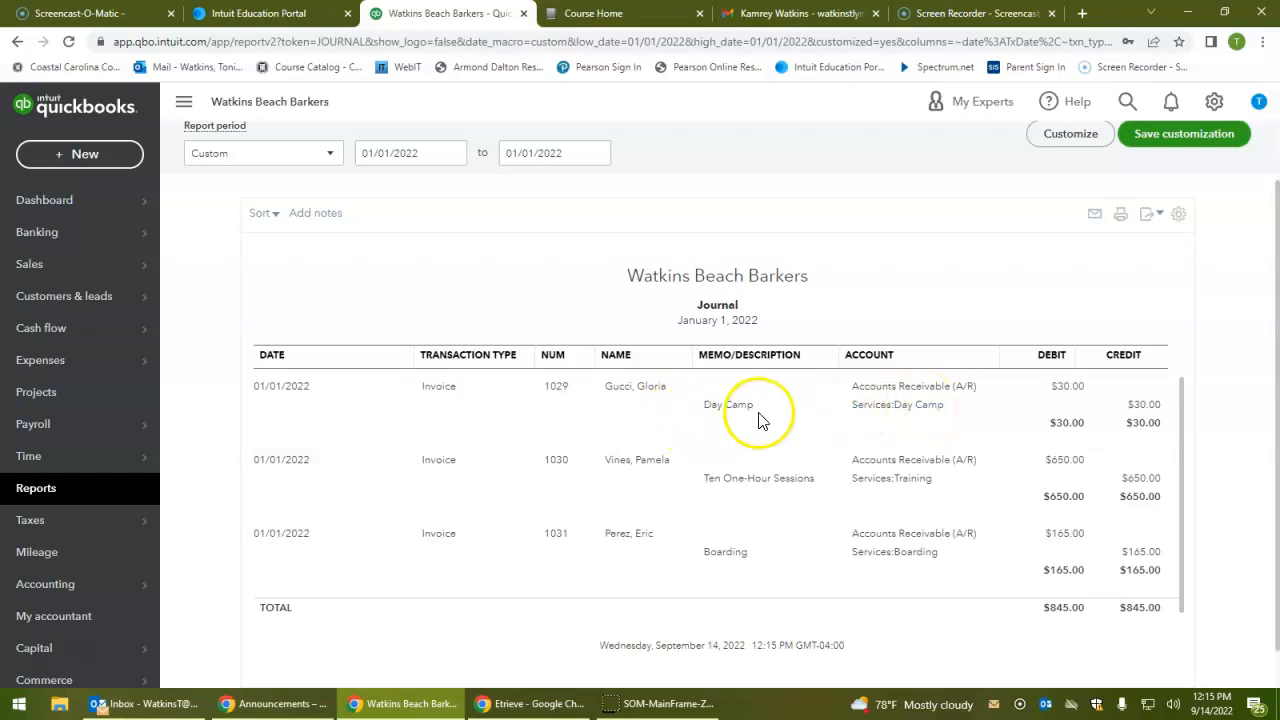
- Open invoice 1029 from the Journal report to check its details, then close it to return to the report
click(556, 392)
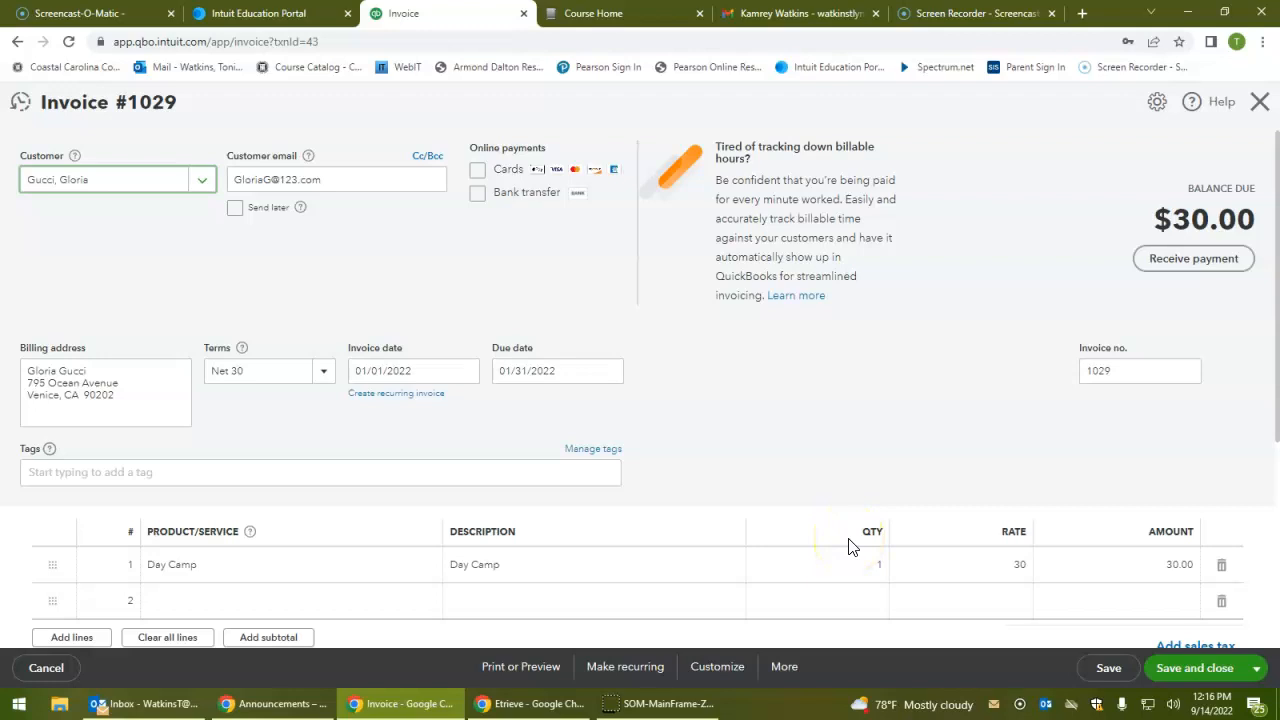
click(1261, 104)
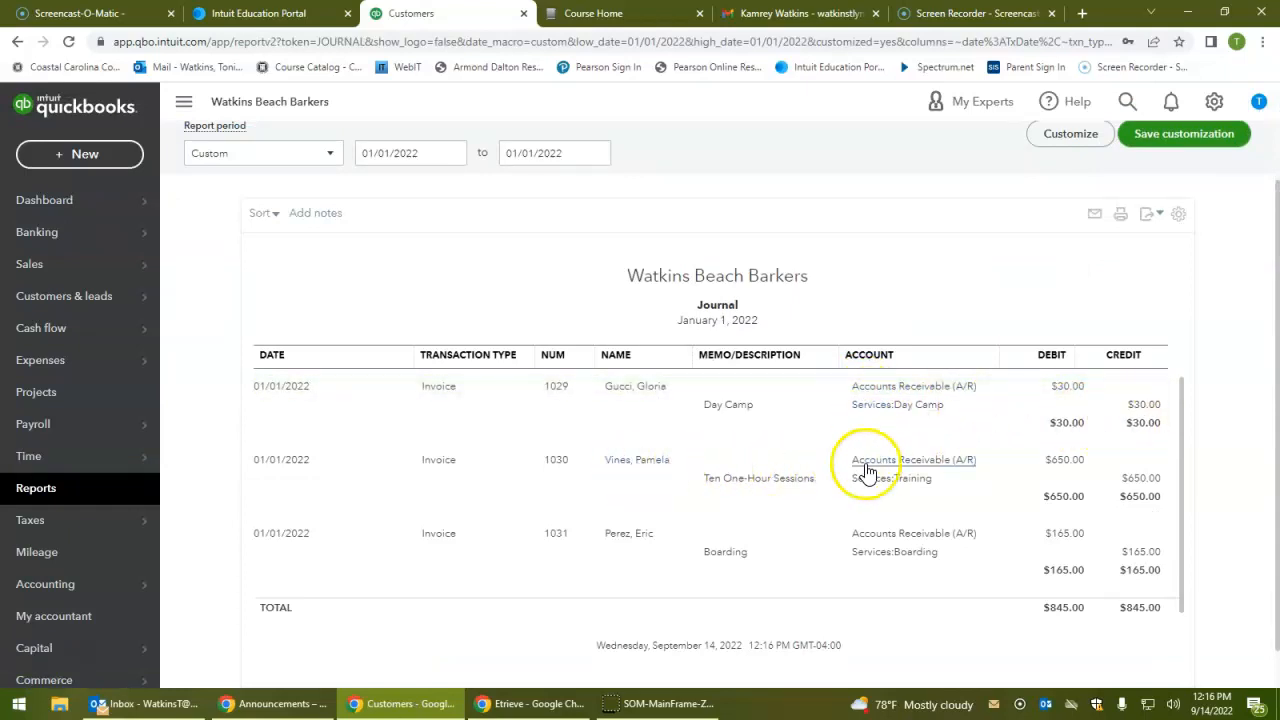
- Examine the accounts, debits and credits of invoices 1029 to 1031 in the Journal report, down to the total row
click(893, 484)
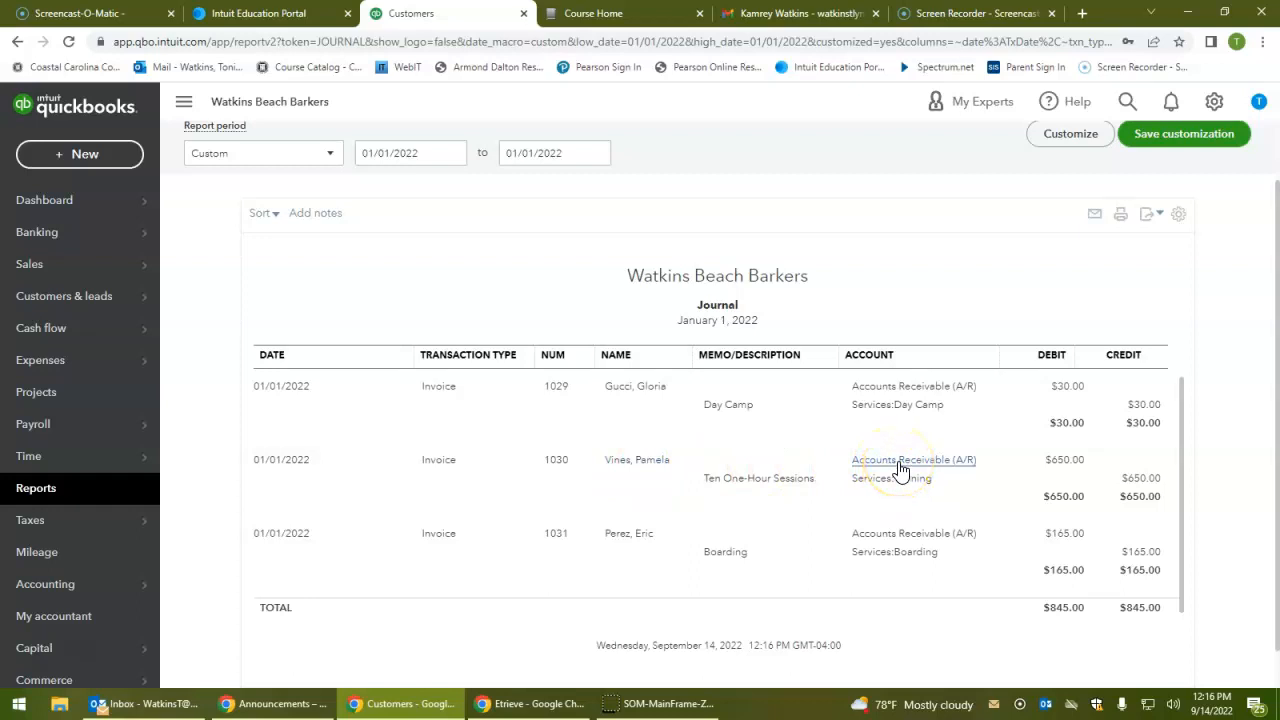
click(916, 488)
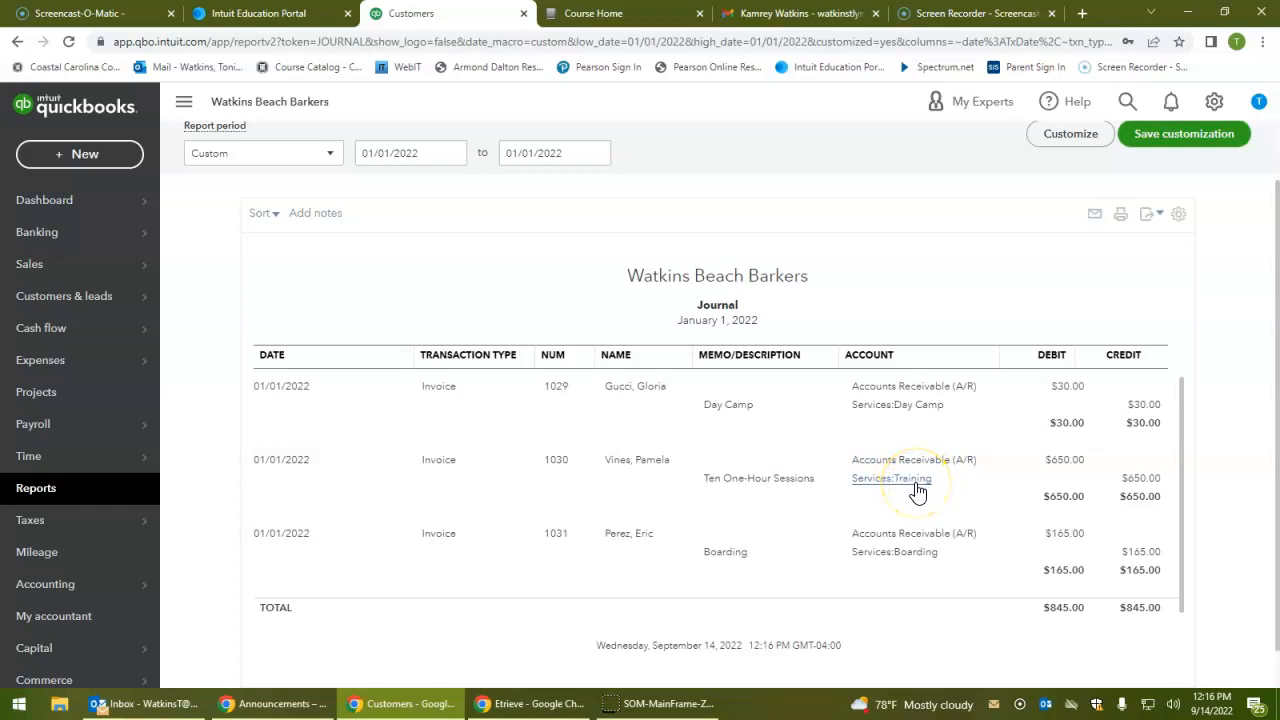
click(908, 408)
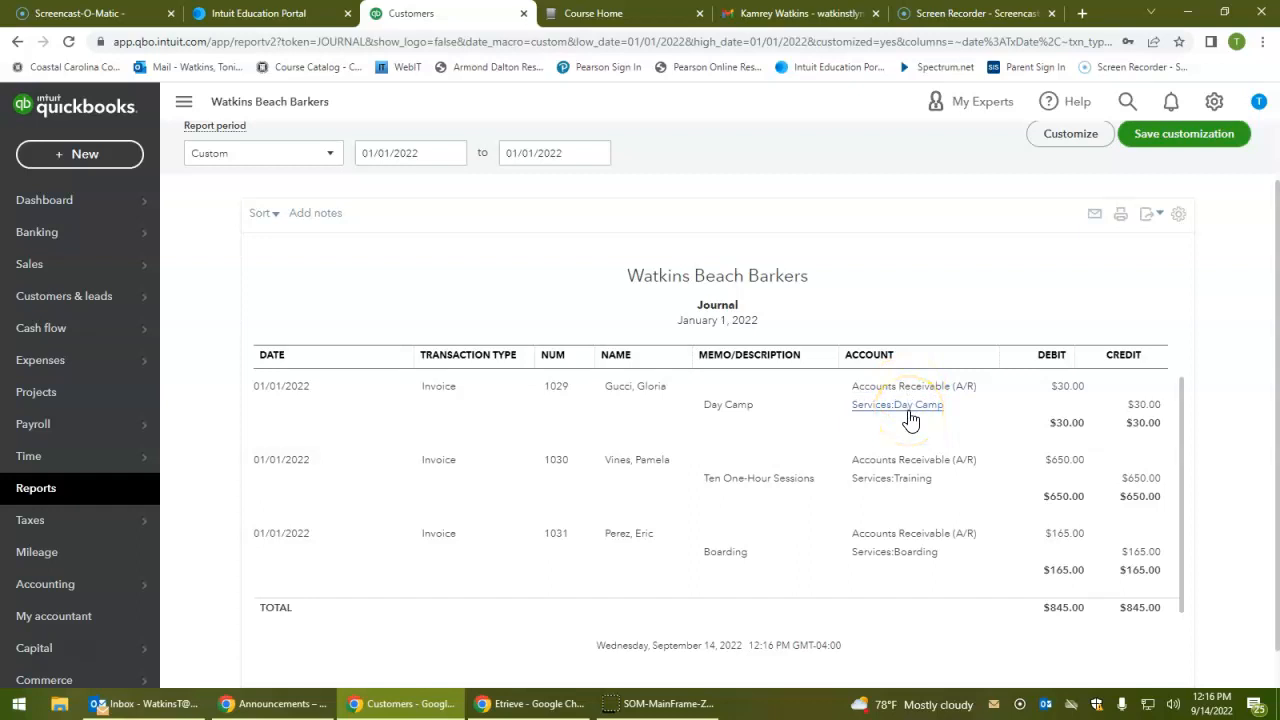
click(912, 400)
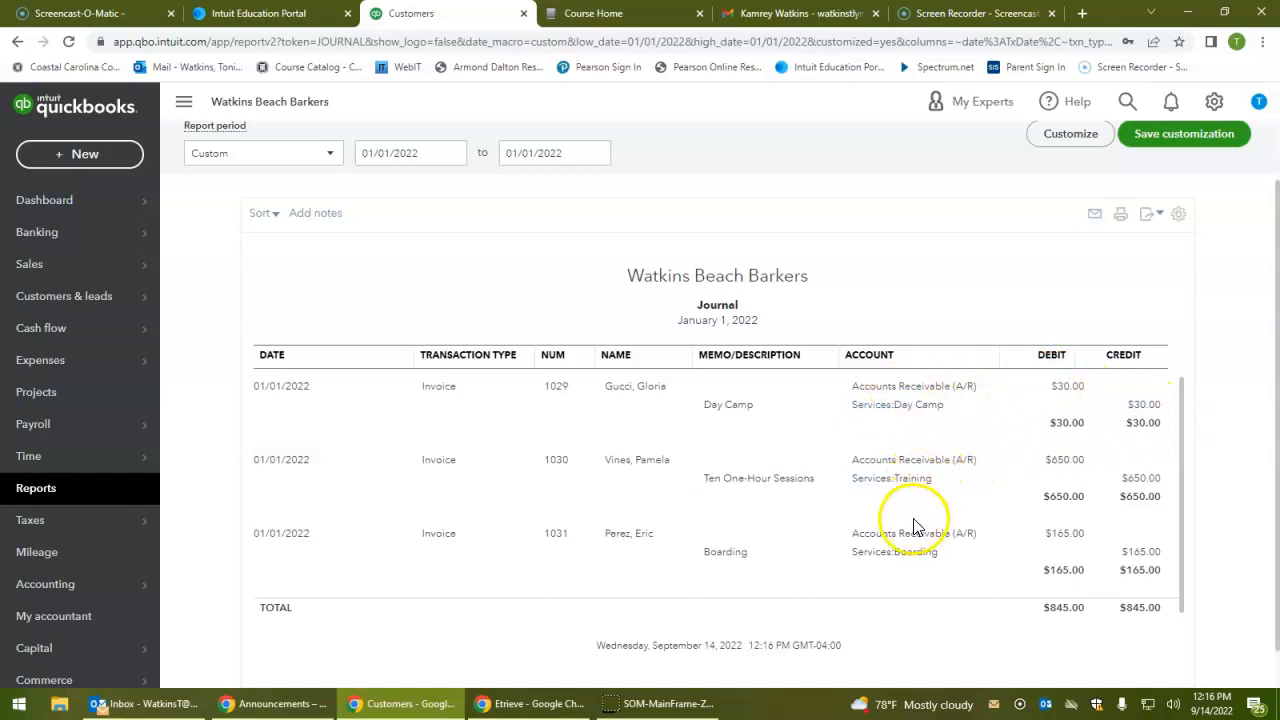
scroll(915, 522, down, 1)
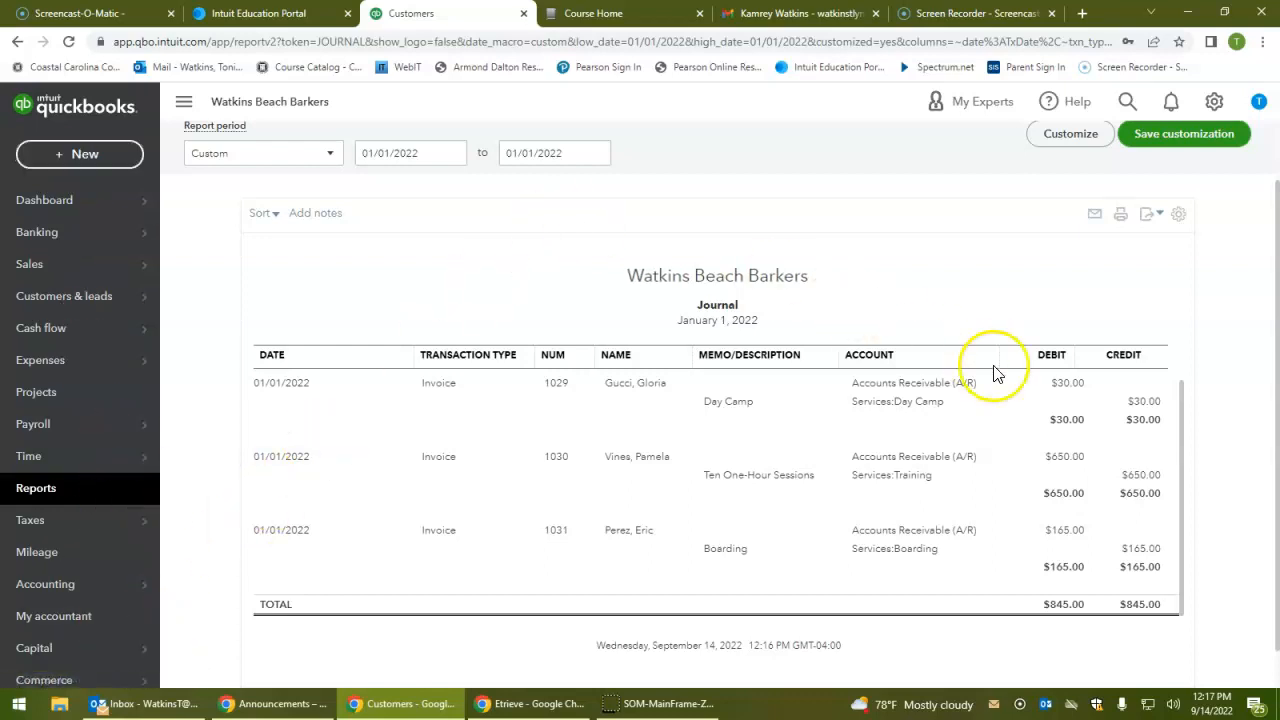
scroll(995, 373, down, 1)
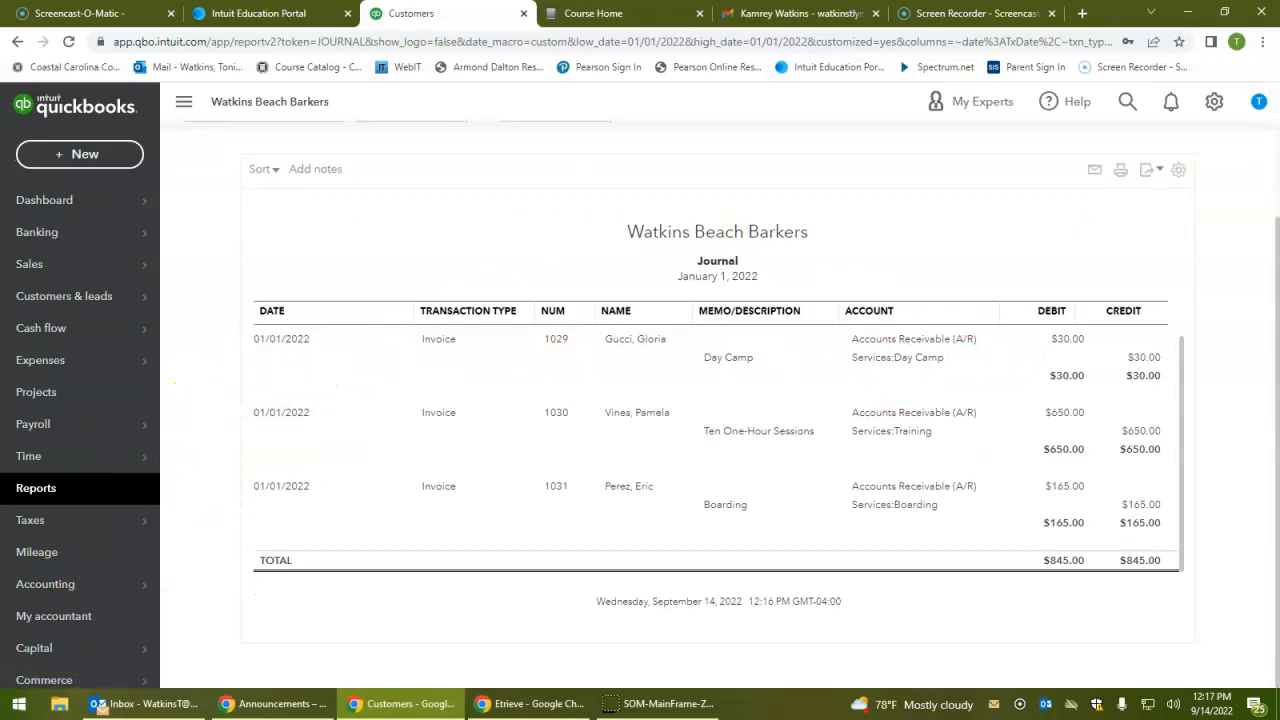